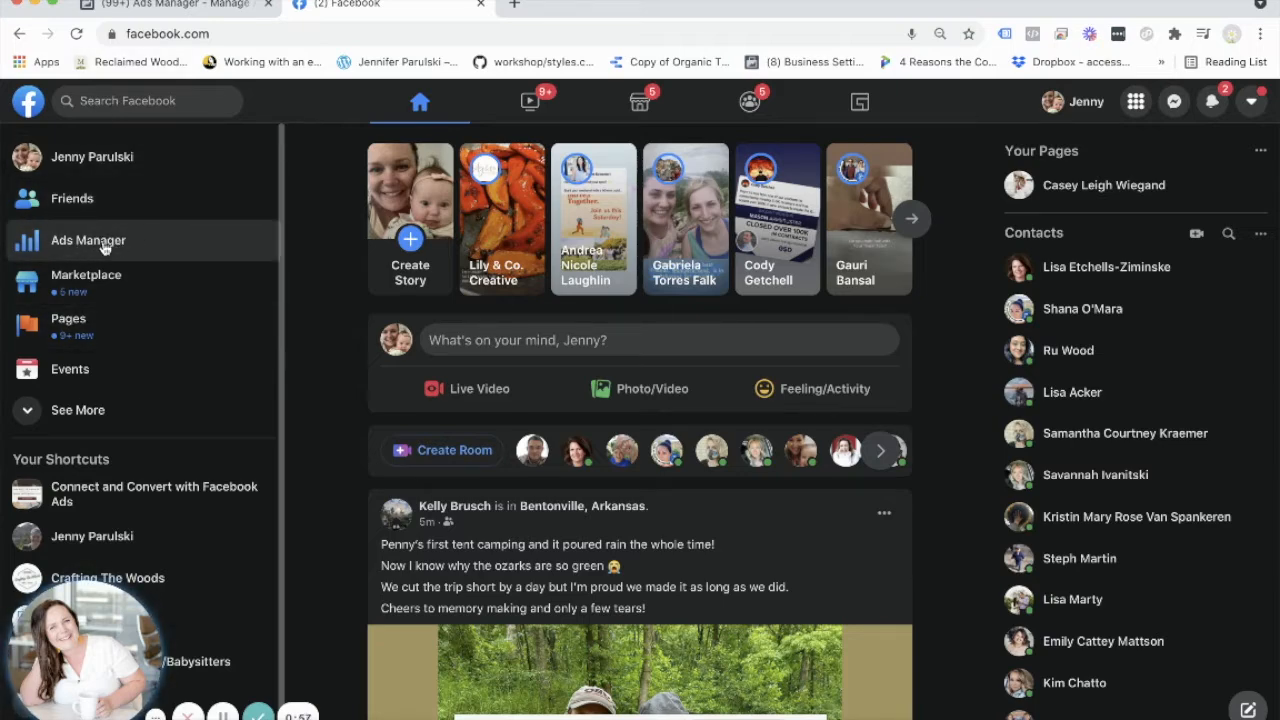
- Look over the Facebook menu, then switch to the Ads Manager campaigns table
{"action": "left_click", "coordinate": [1142, 101]}
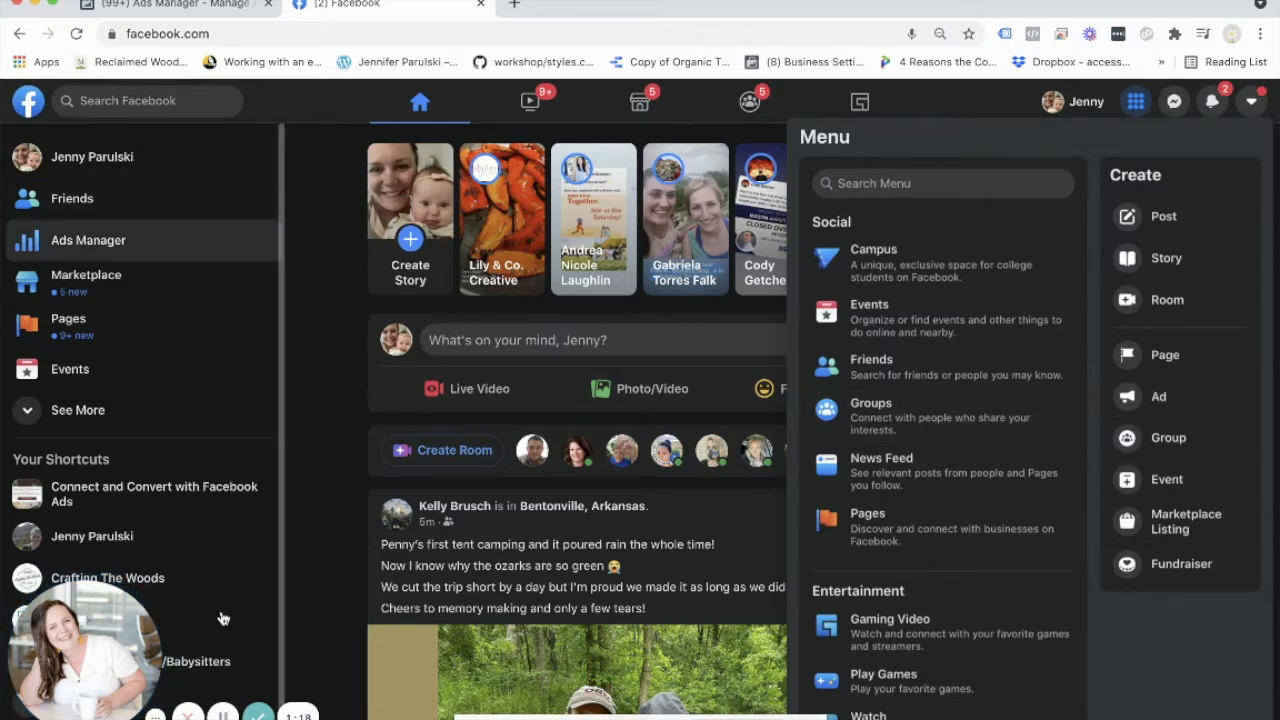
{"action": "left_click", "coordinate": [224, 714]}
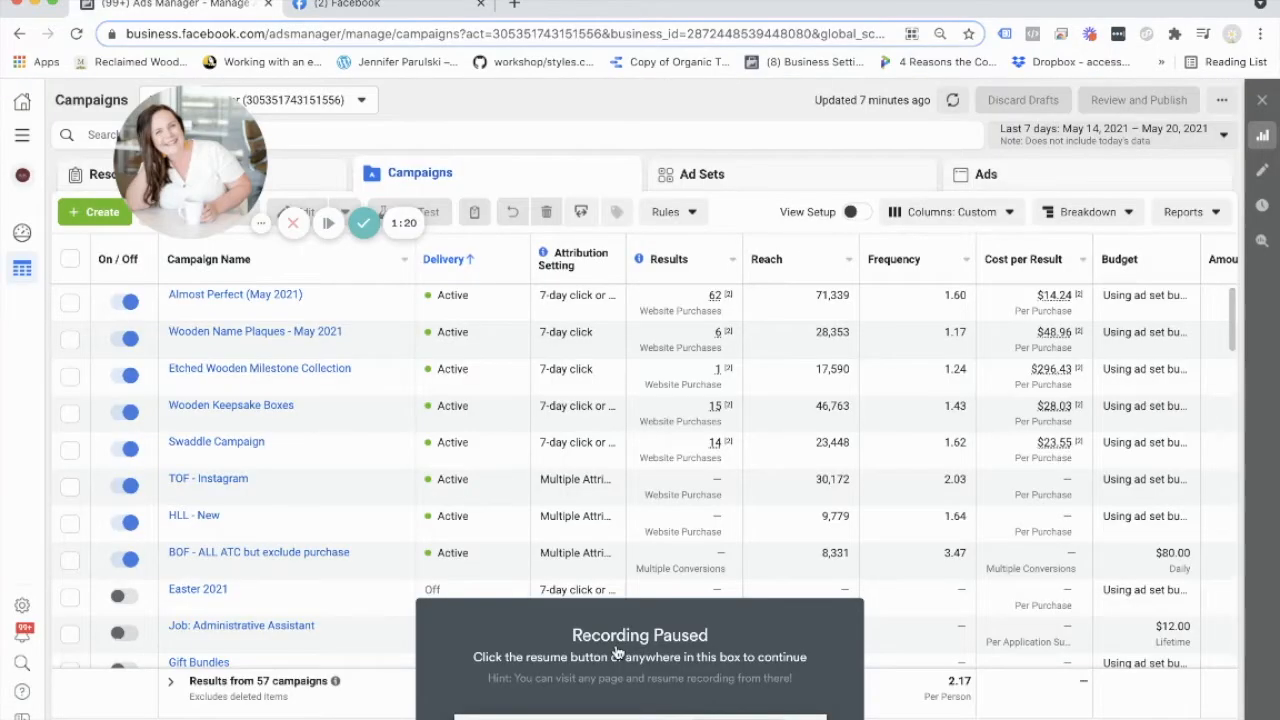
{"action": "left_click", "coordinate": [617, 651]}
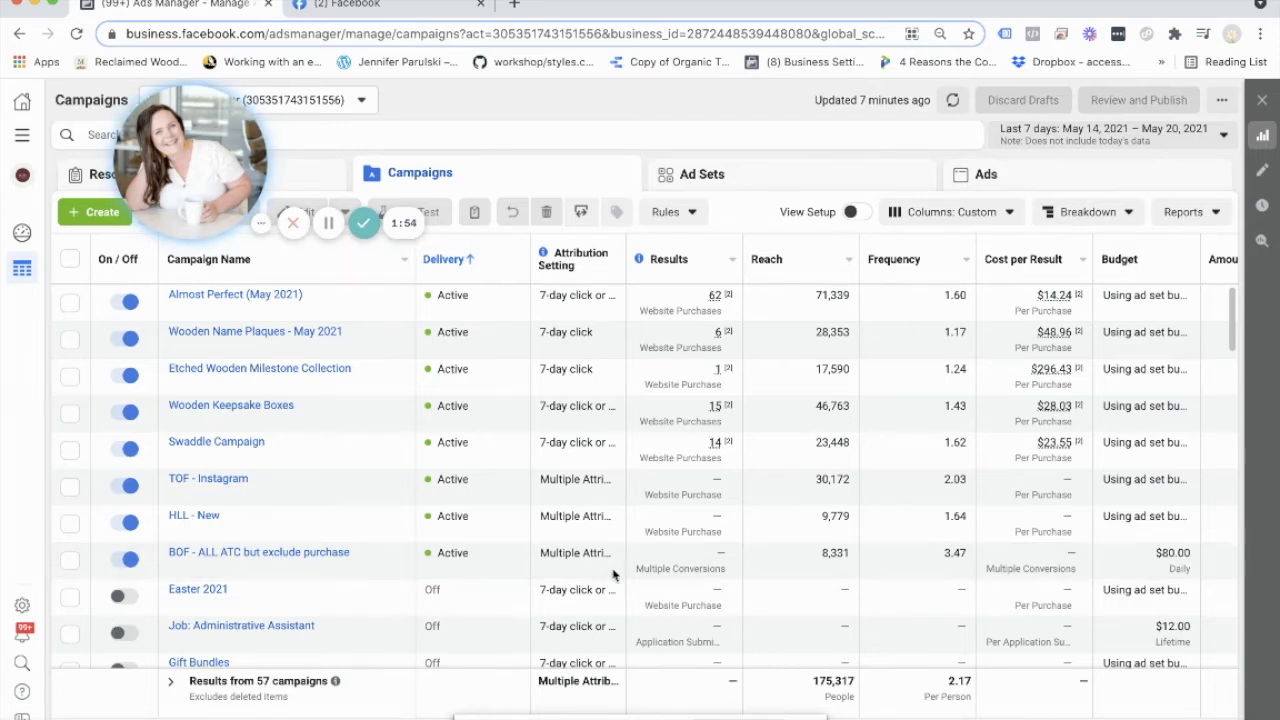
- Look through the All Tools list in Ads Manager, from the shortcuts down to the selling tools, and close it
{"action": "left_click", "coordinate": [21, 135]}
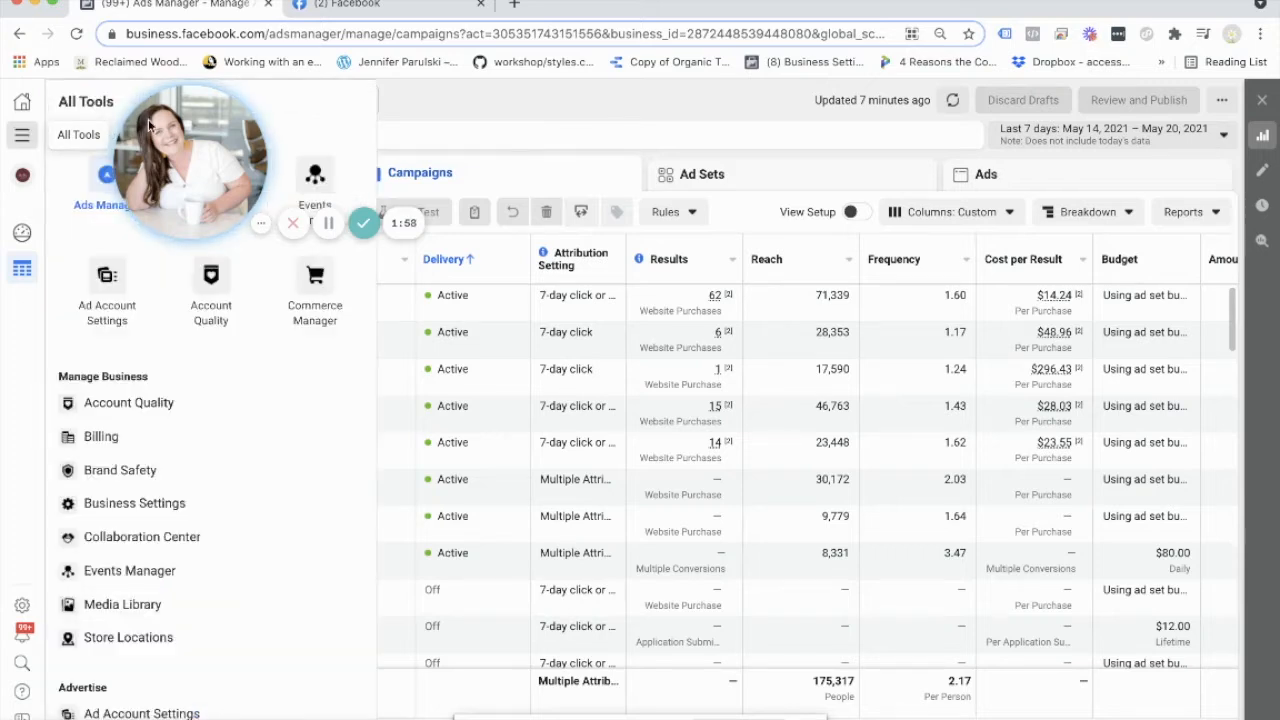
{"action": "left_click_drag", "start_coordinate": [193, 143], "coordinate": [577, 148]}
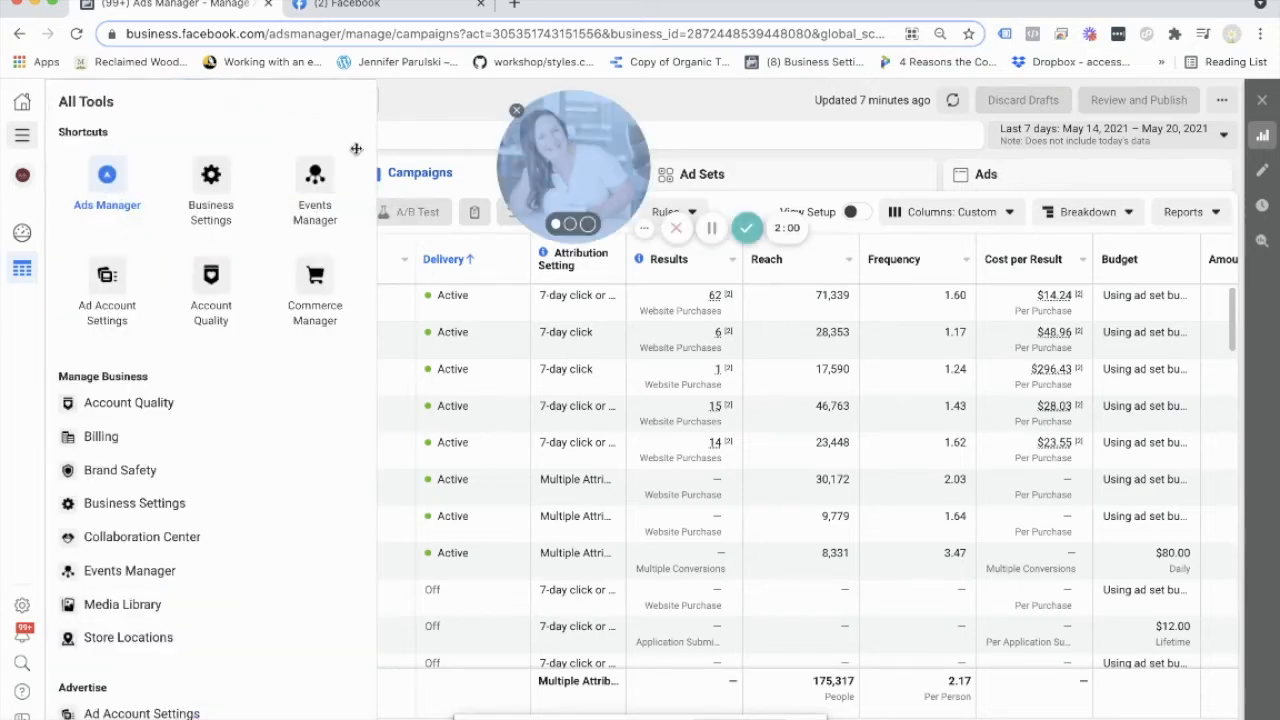
{"action": "left_click", "coordinate": [29, 145]}
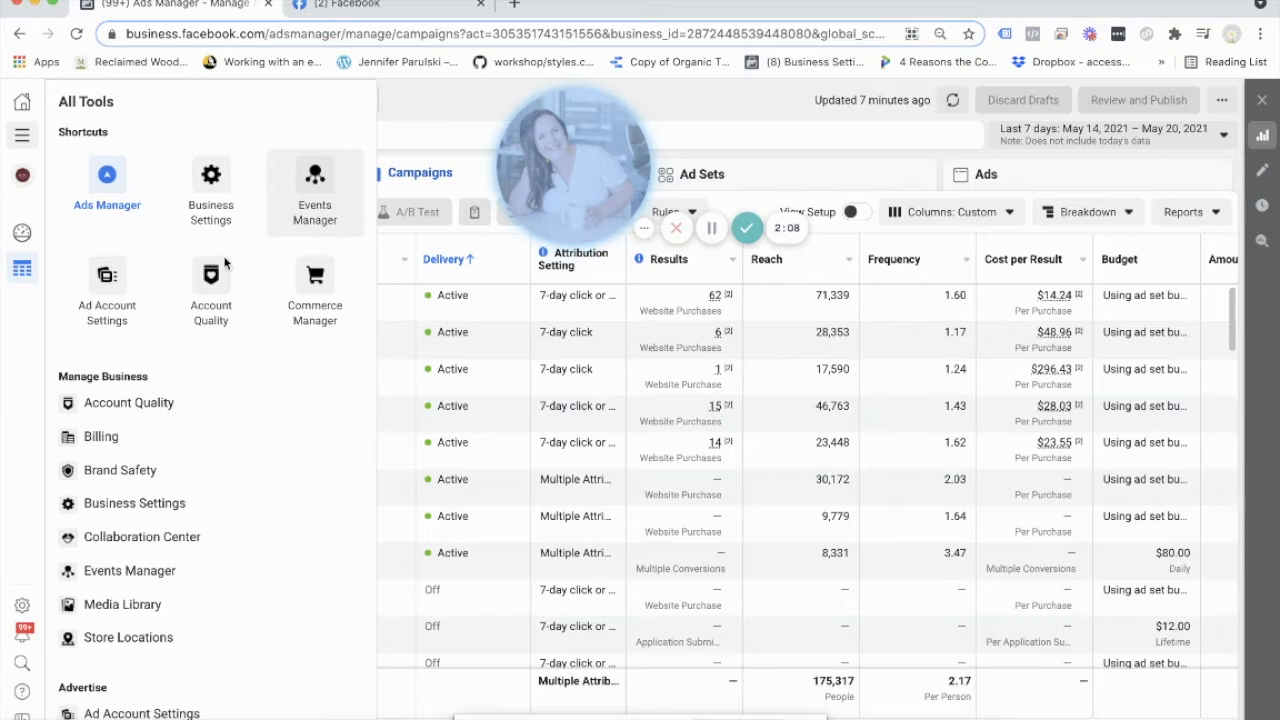
{"action": "scroll", "coordinate": [222, 265], "scroll_direction": "down", "scroll_amount": 3}
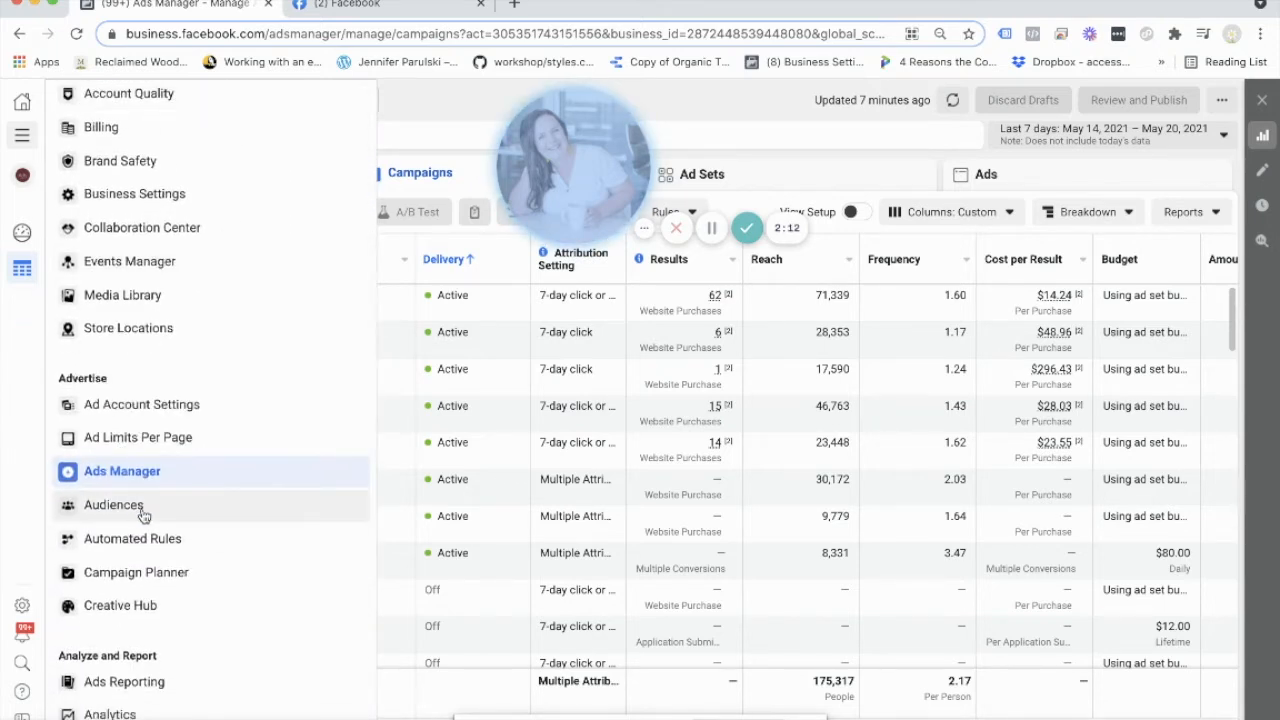
{"action": "scroll", "coordinate": [143, 515], "scroll_direction": "down", "scroll_amount": 3}
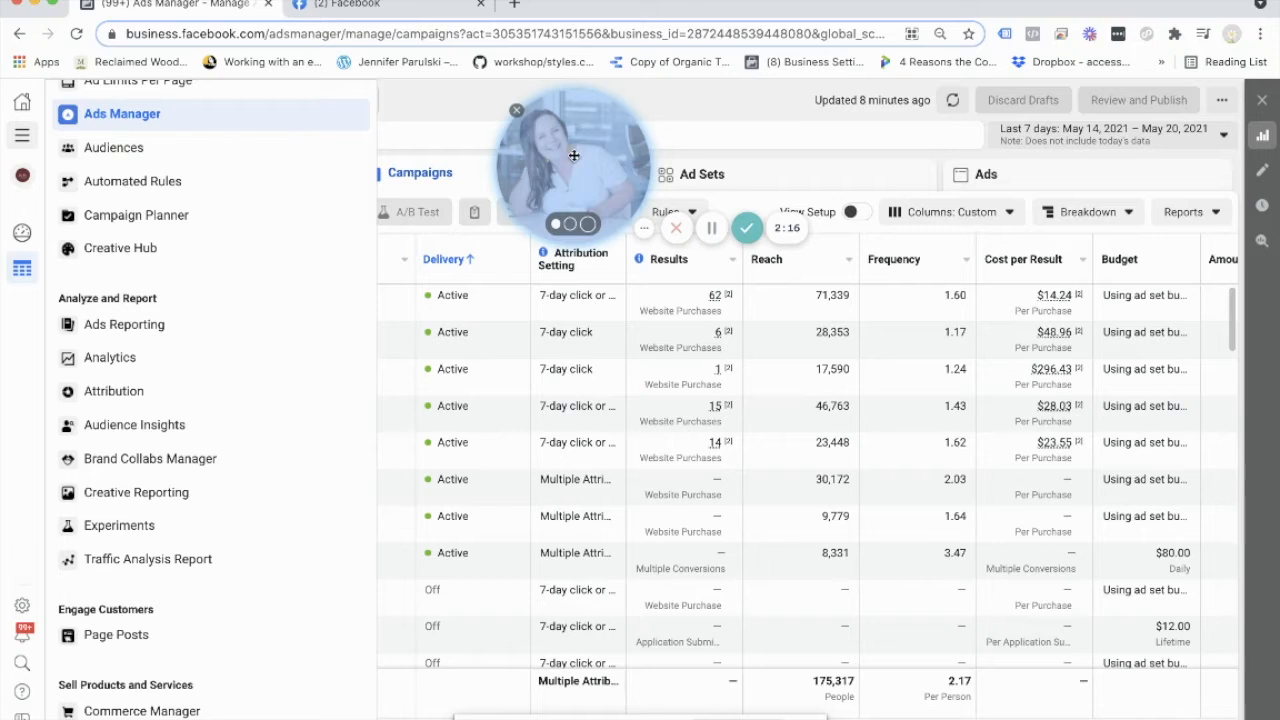
{"action": "left_click_drag", "start_coordinate": [573, 155], "coordinate": [396, 467]}
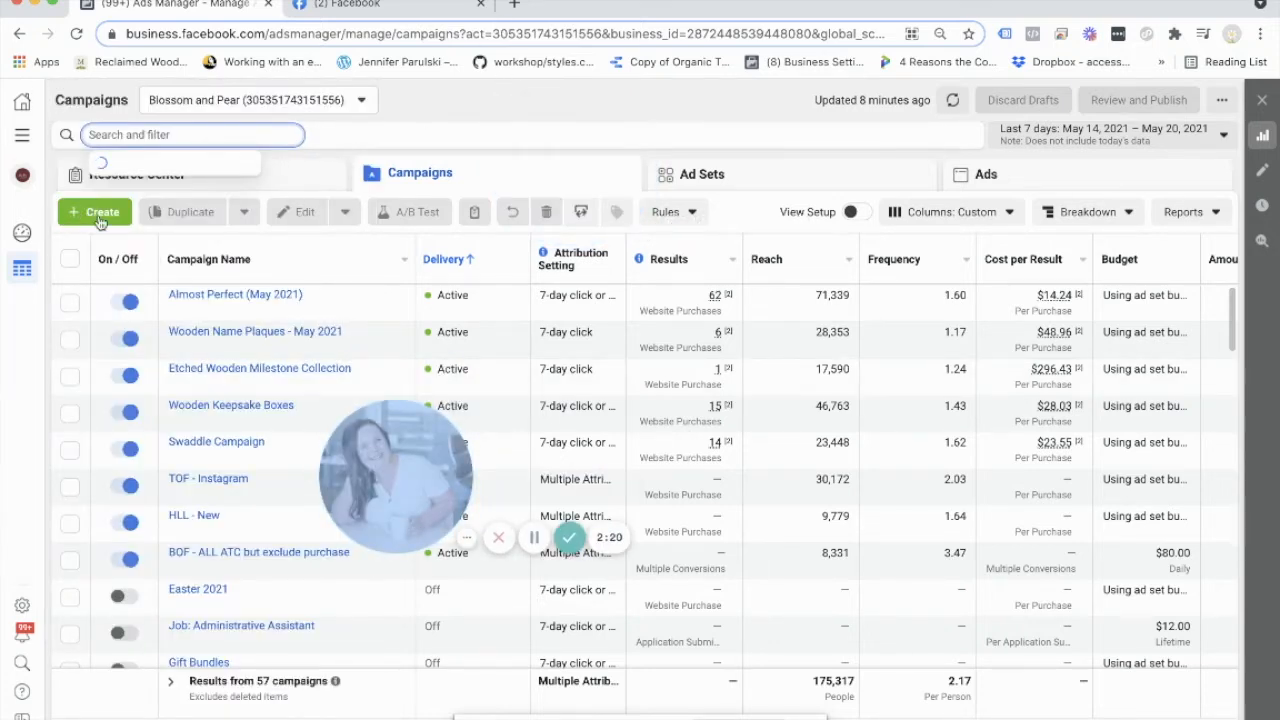
{"action": "left_click", "coordinate": [513, 103]}
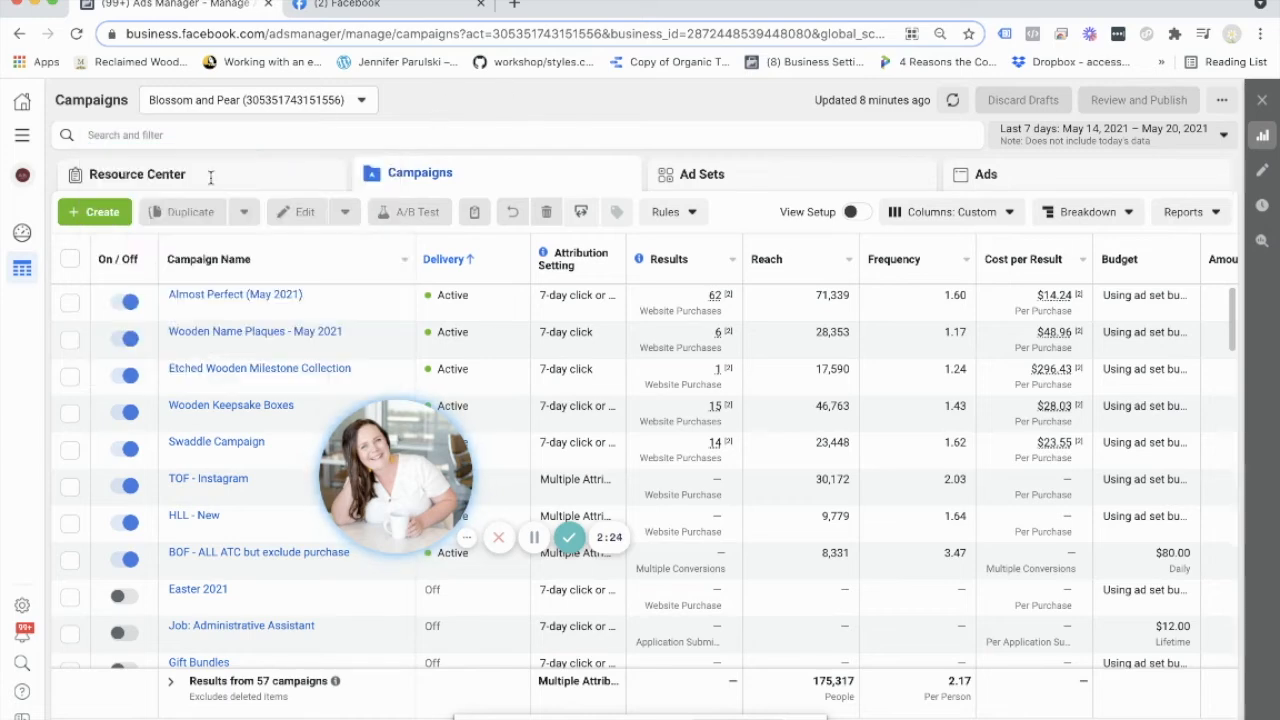
- Create a new campaign with the Auction buying type and the Conversions objective
{"action": "left_click", "coordinate": [108, 213]}
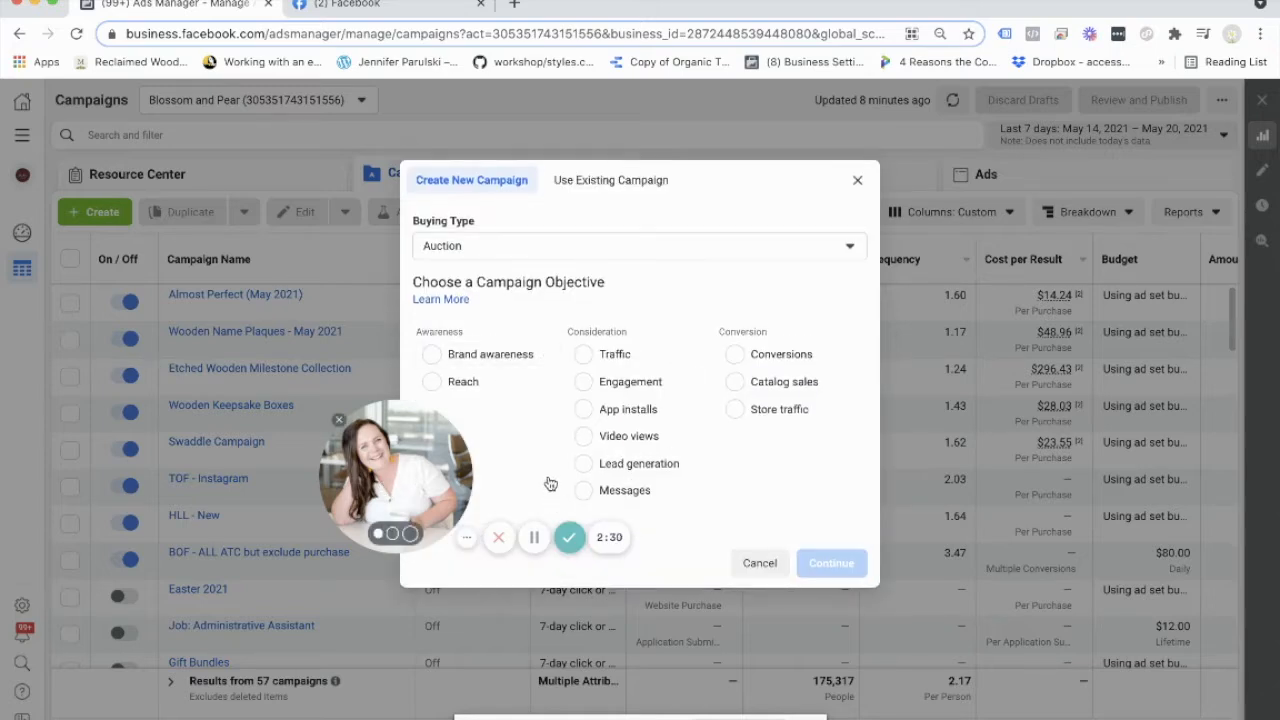
{"action": "mouse_move", "coordinate": [546, 354]}
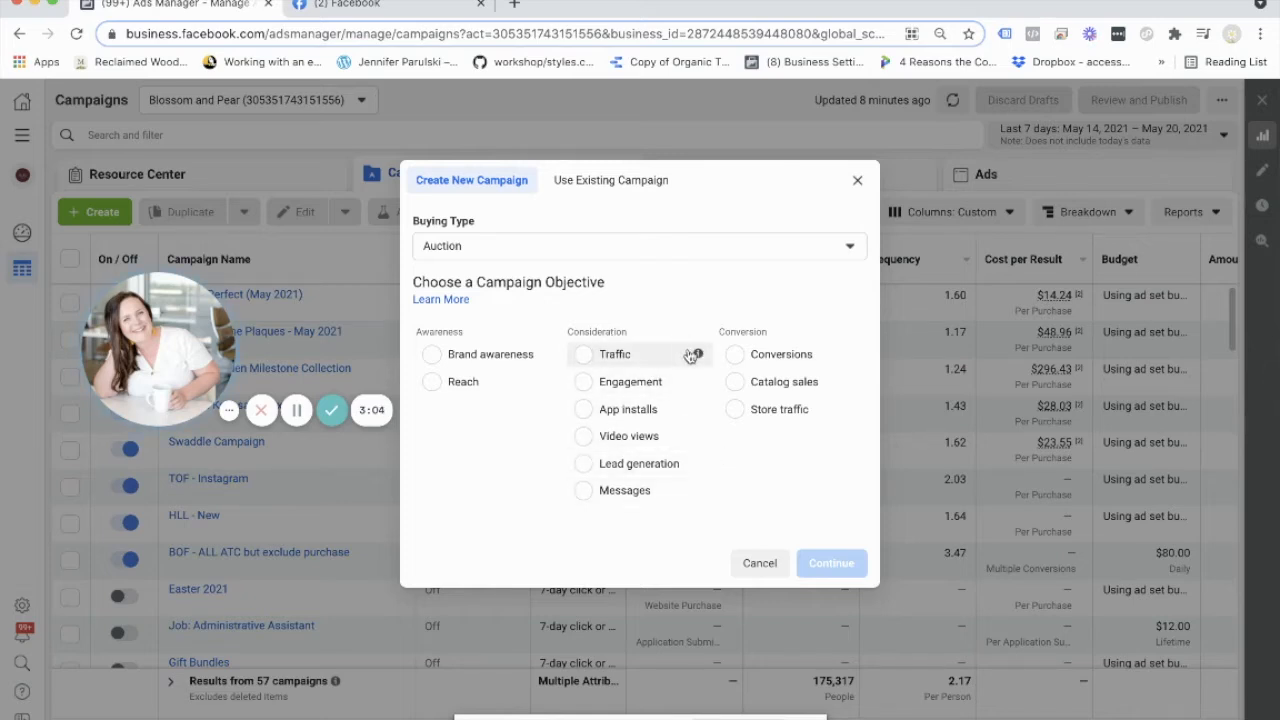
{"action": "mouse_move", "coordinate": [699, 358]}
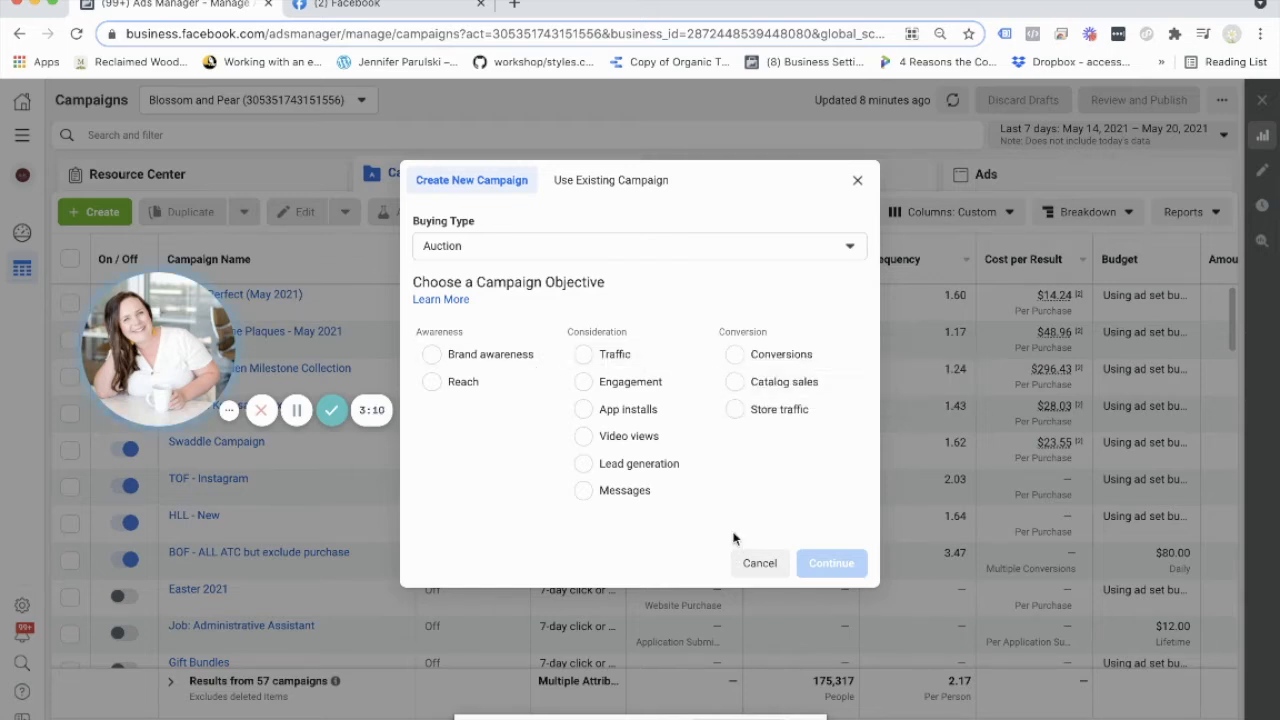
{"action": "left_click", "coordinate": [777, 355]}
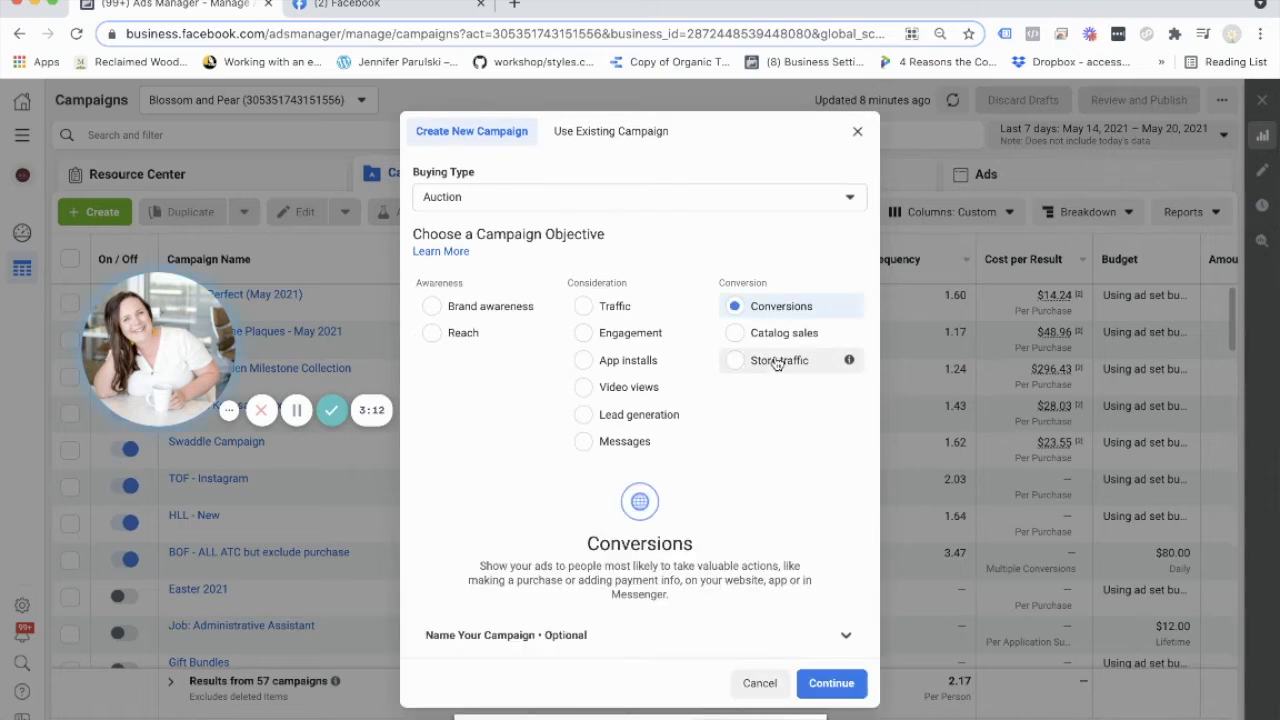
{"action": "left_click", "coordinate": [837, 685]}
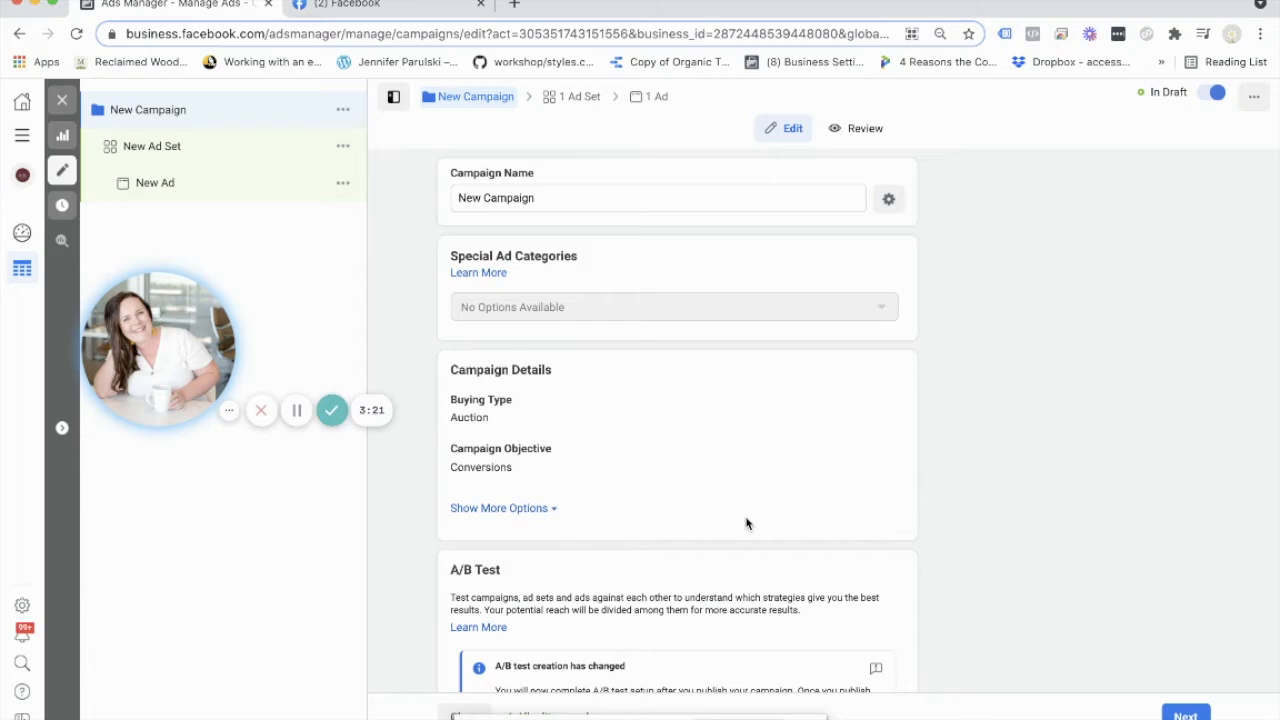
- Review the new campaign's settings and its ad set options, from conversion event, budget and audience down to placements and delivery
{"action": "scroll", "coordinate": [745, 523], "scroll_direction": "down", "scroll_amount": 4}
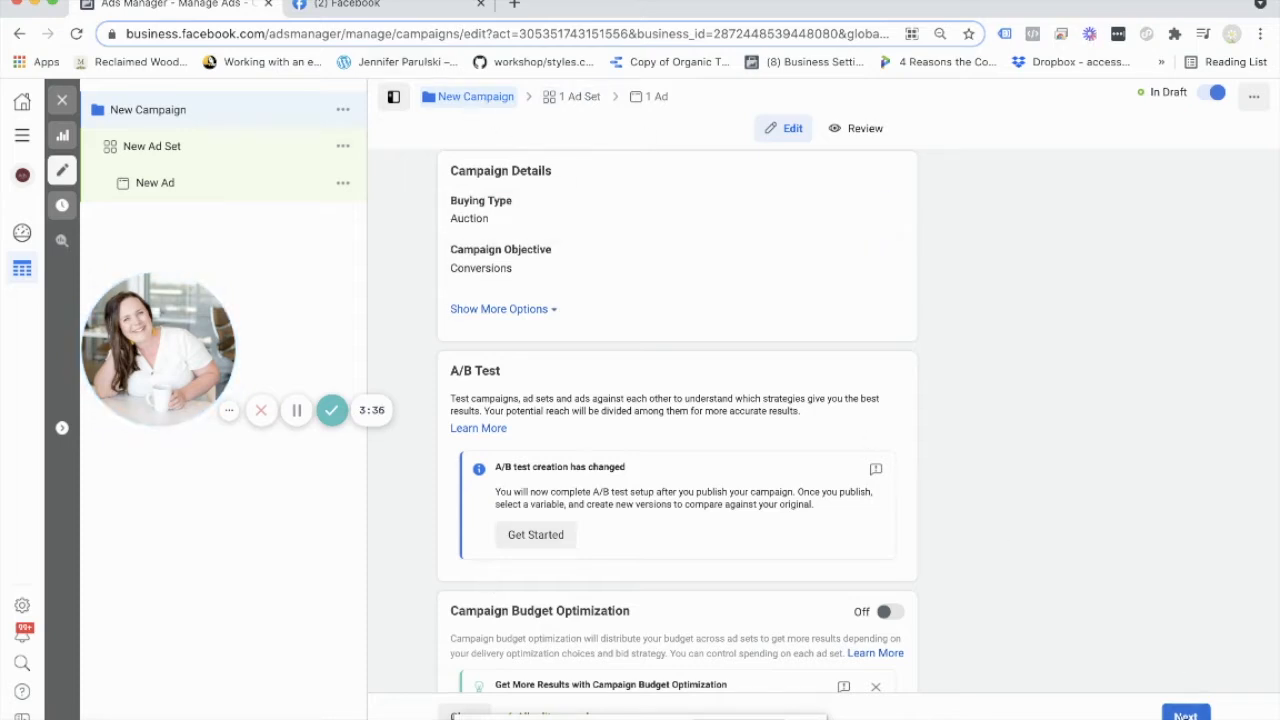
{"action": "left_click", "coordinate": [1185, 715]}
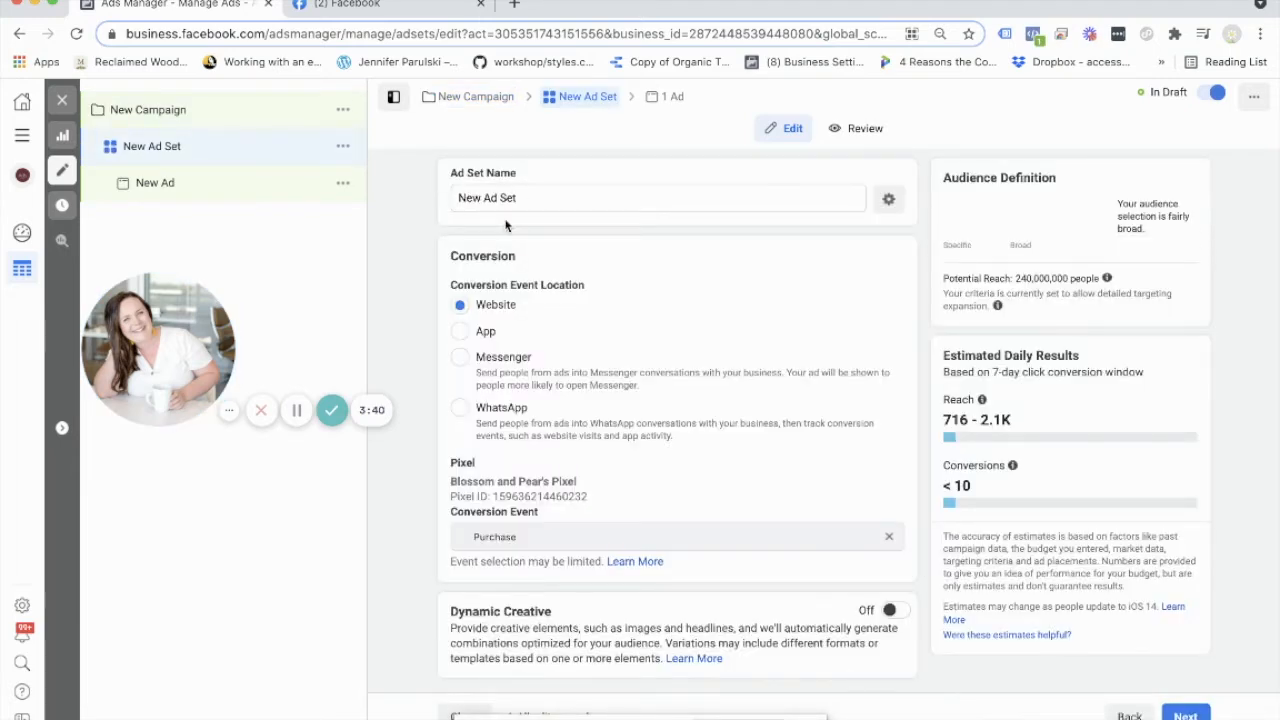
{"action": "scroll", "coordinate": [695, 387], "scroll_direction": "down", "scroll_amount": 1}
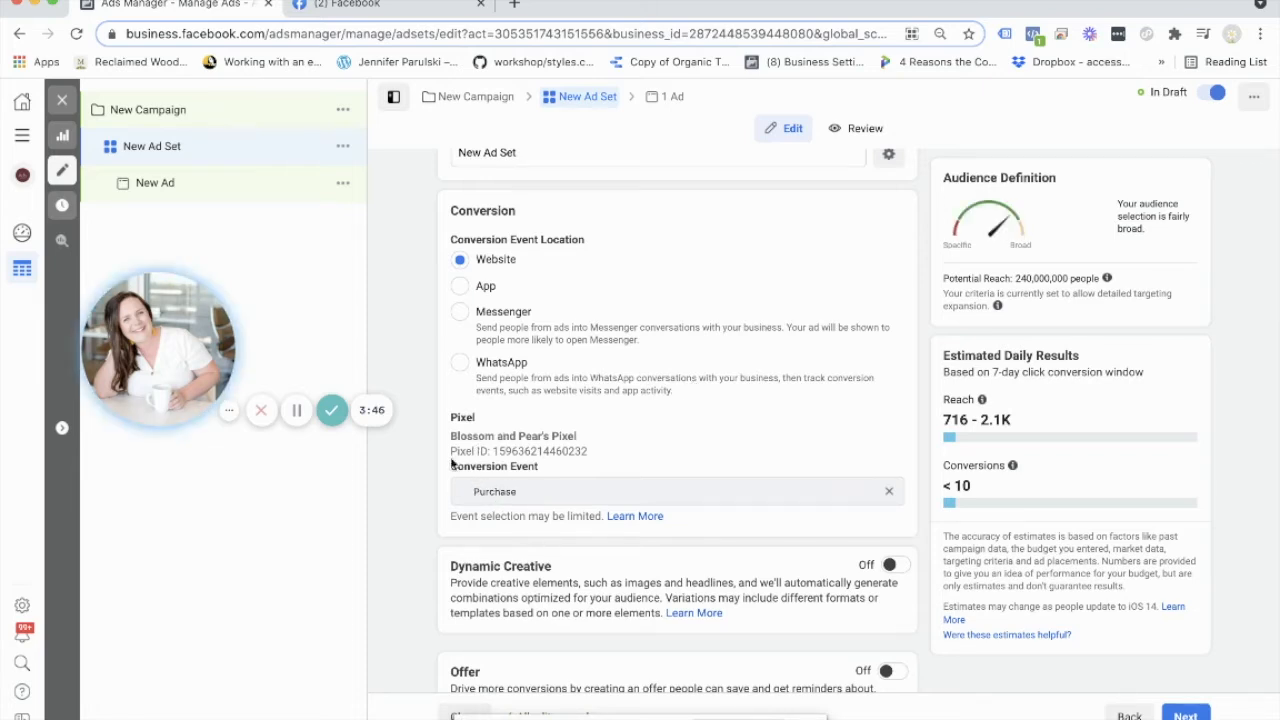
{"action": "scroll", "coordinate": [460, 448], "scroll_direction": "down", "scroll_amount": 2}
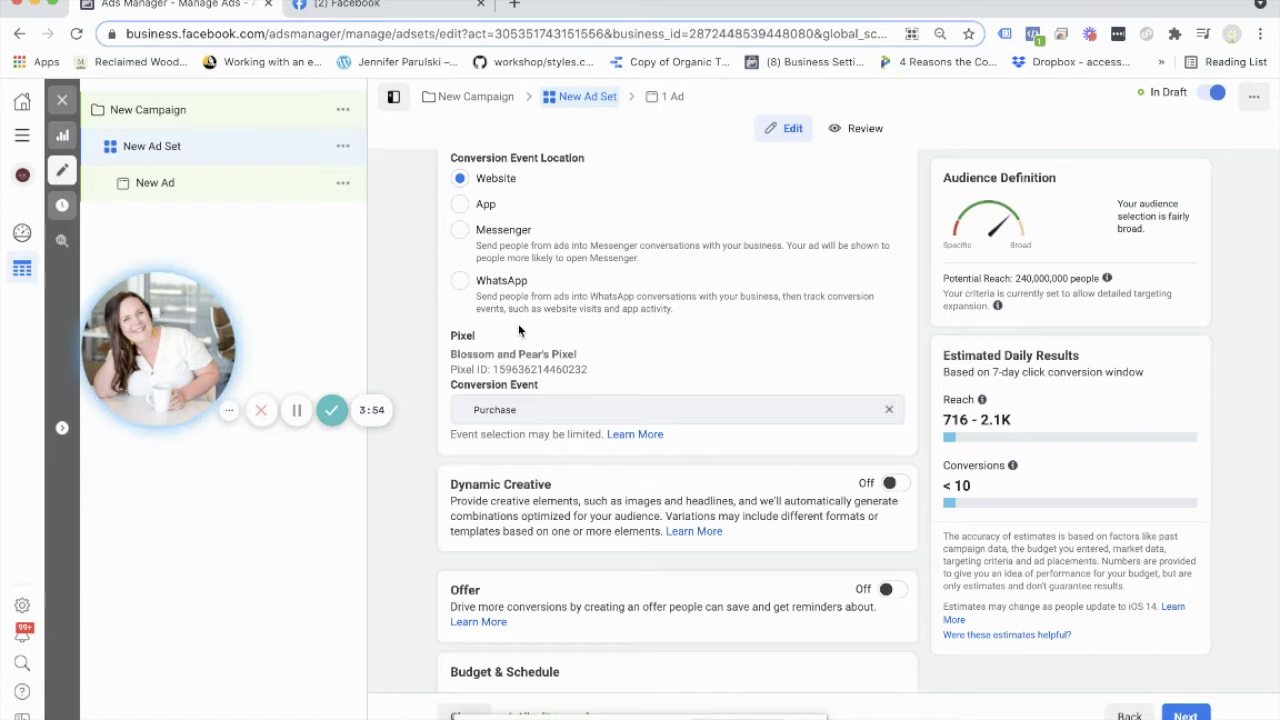
{"action": "scroll", "coordinate": [522, 332], "scroll_direction": "down", "scroll_amount": 1}
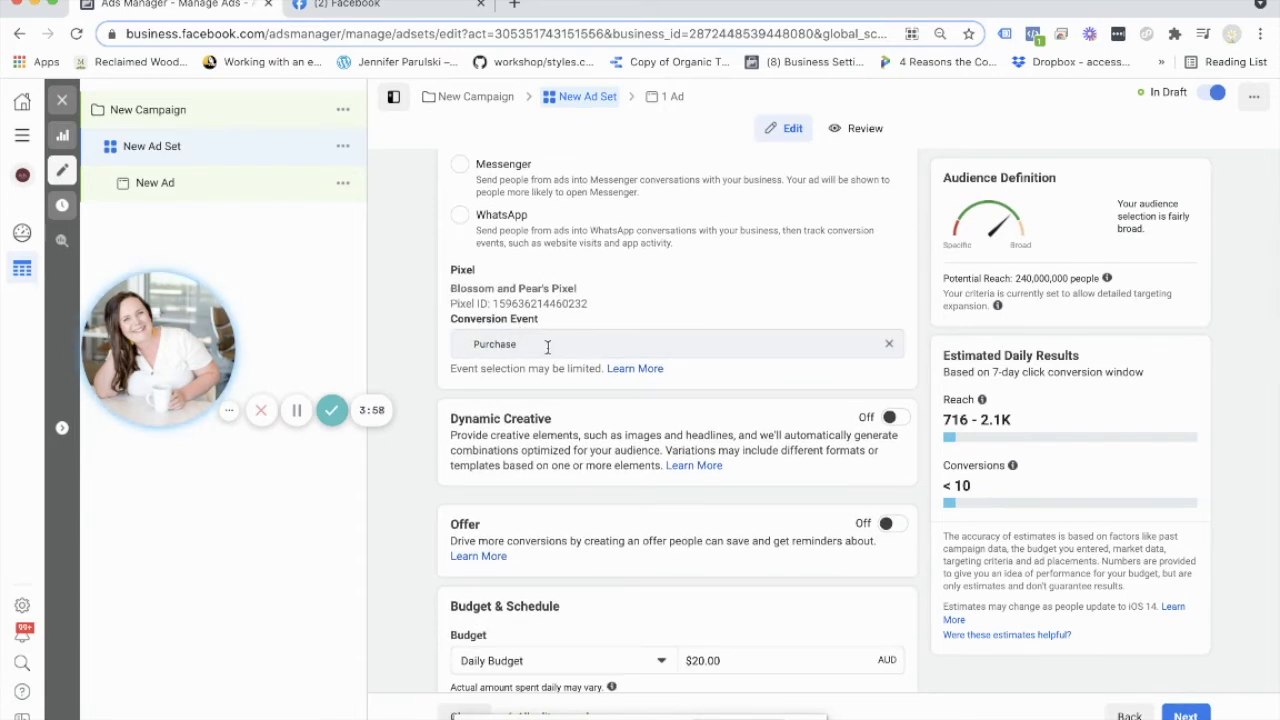
{"action": "scroll", "coordinate": [547, 348], "scroll_direction": "down", "scroll_amount": 1}
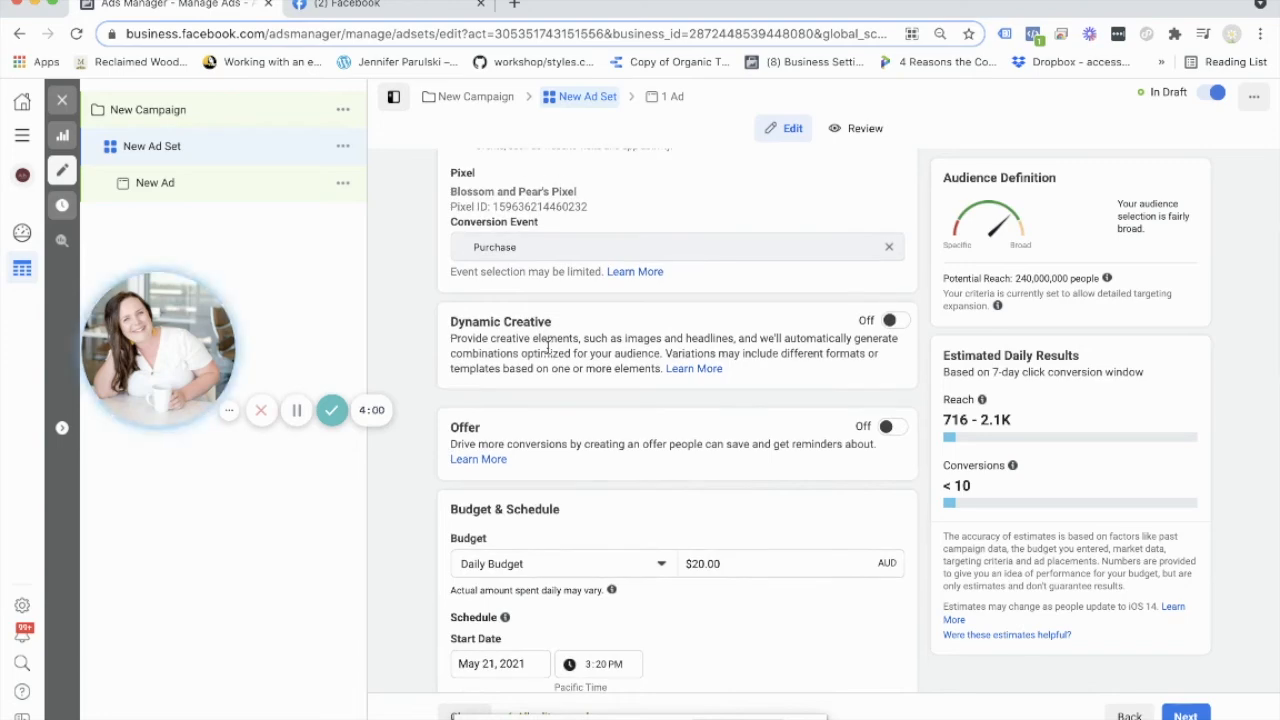
{"action": "scroll", "coordinate": [547, 346], "scroll_direction": "down", "scroll_amount": 1}
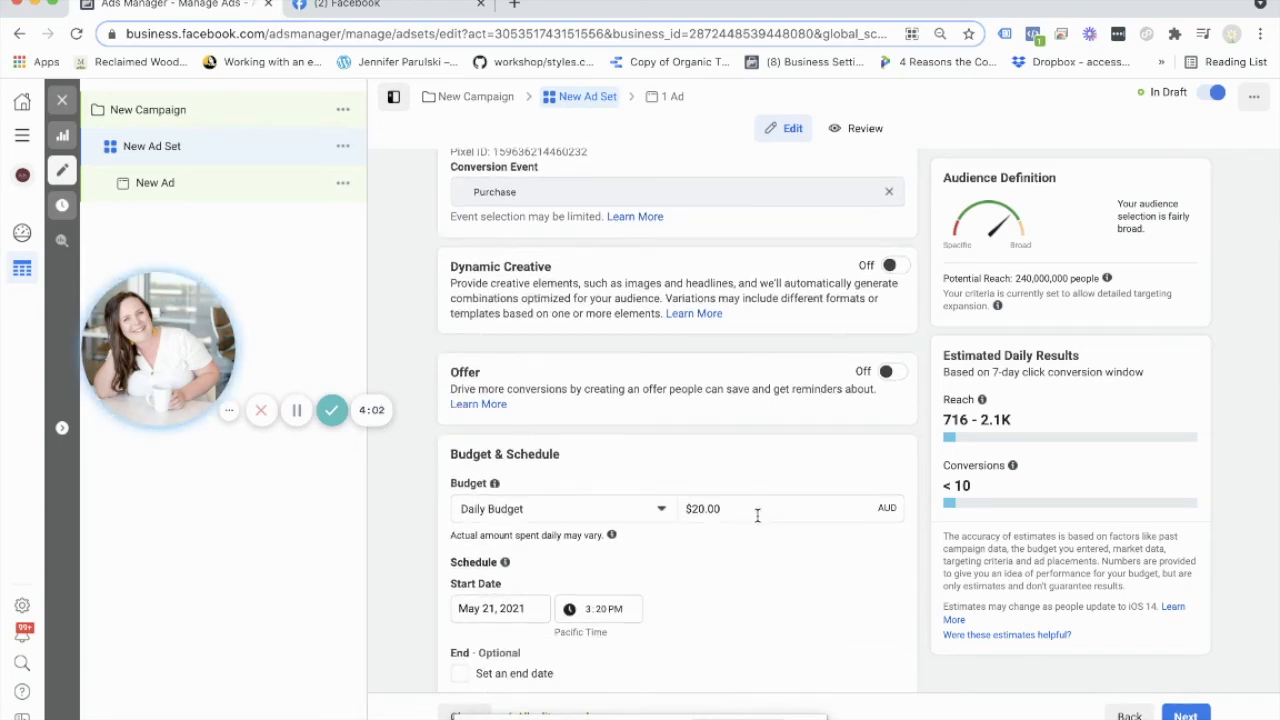
{"action": "scroll", "coordinate": [757, 514], "scroll_direction": "down", "scroll_amount": 2}
{"action": "scroll", "coordinate": [667, 479], "scroll_direction": "down", "scroll_amount": 5}
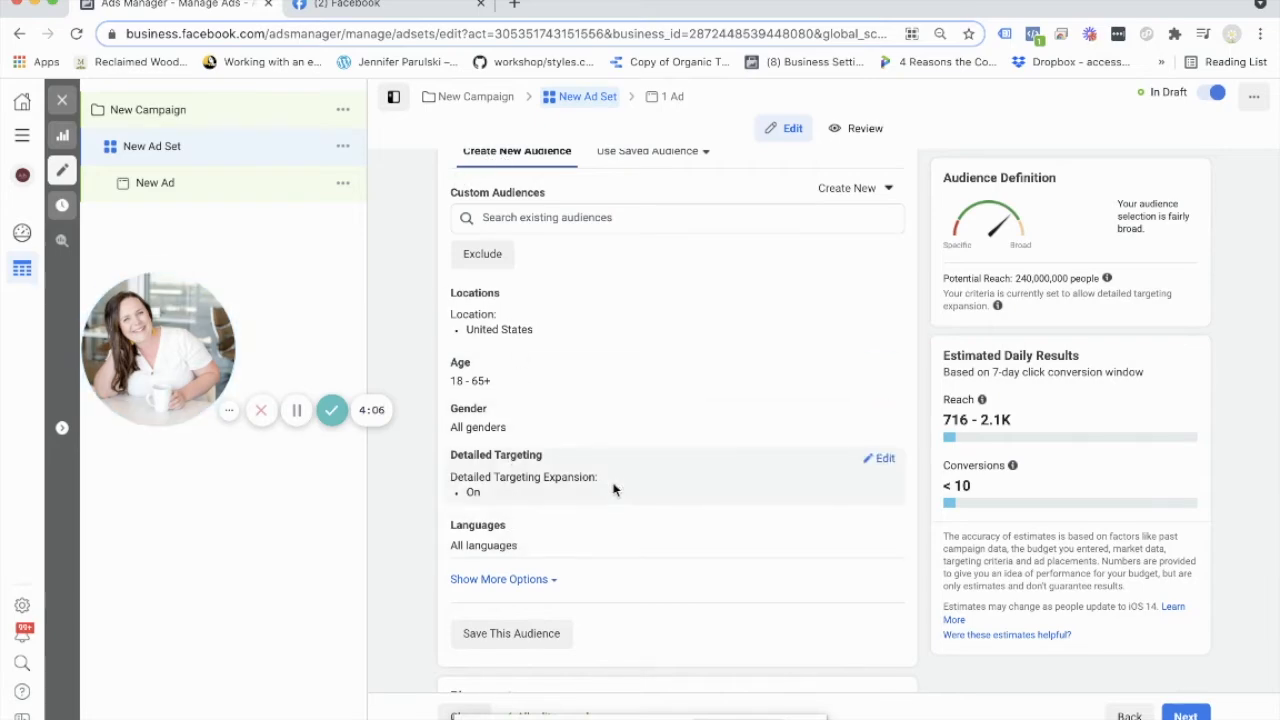
{"action": "scroll", "coordinate": [614, 489], "scroll_direction": "down", "scroll_amount": 5}
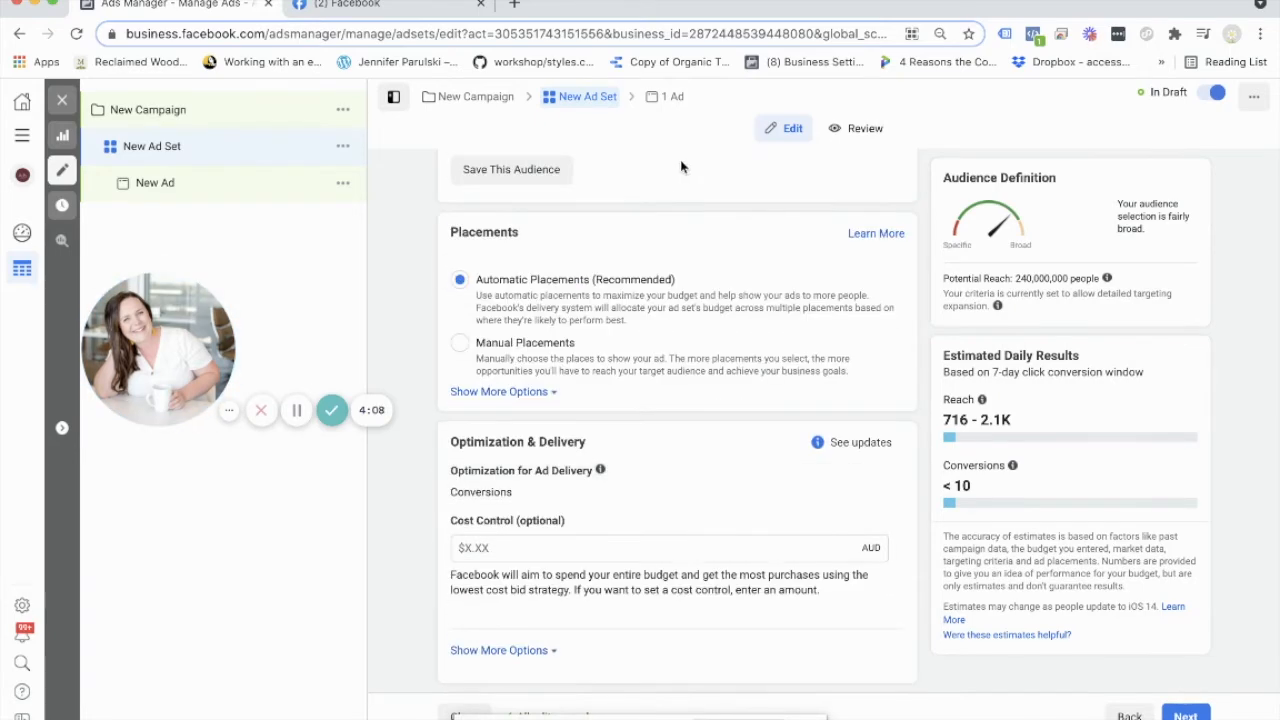
- Review the new ad's options, including identity, ad setup, format, media, primary text and headline
{"action": "left_click", "coordinate": [678, 97]}
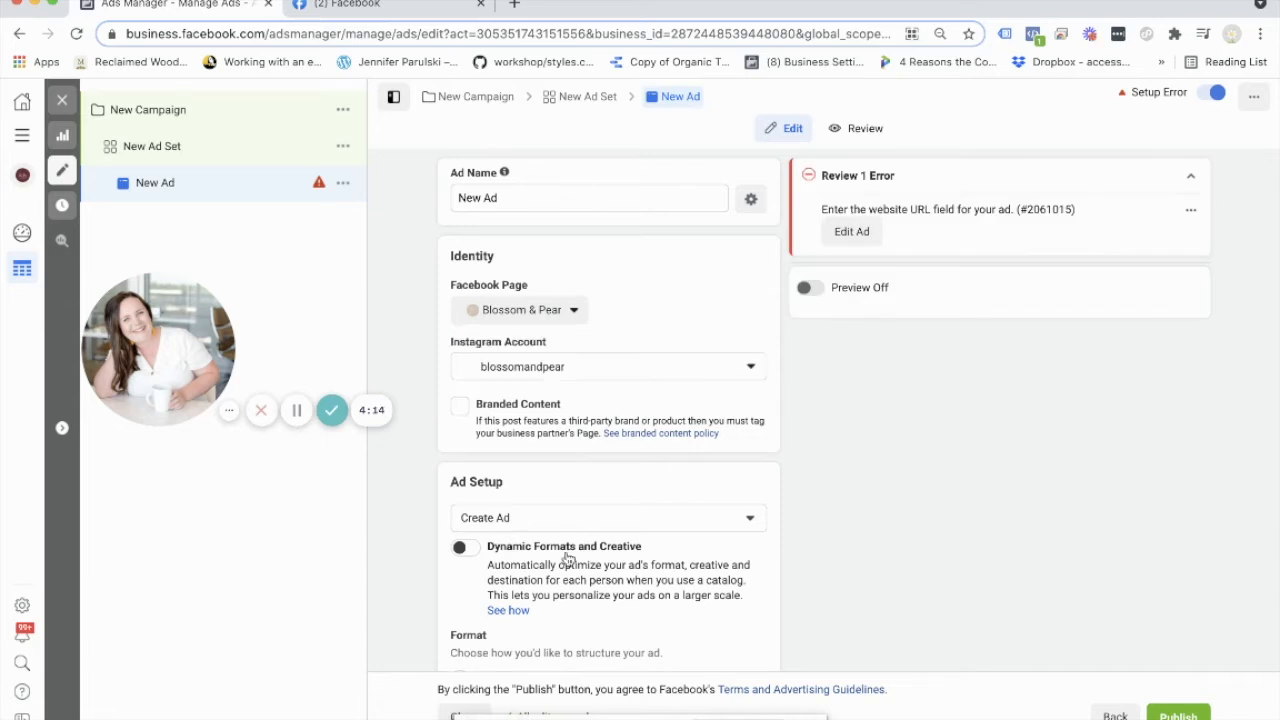
{"action": "scroll", "coordinate": [725, 290], "scroll_direction": "down", "scroll_amount": 1}
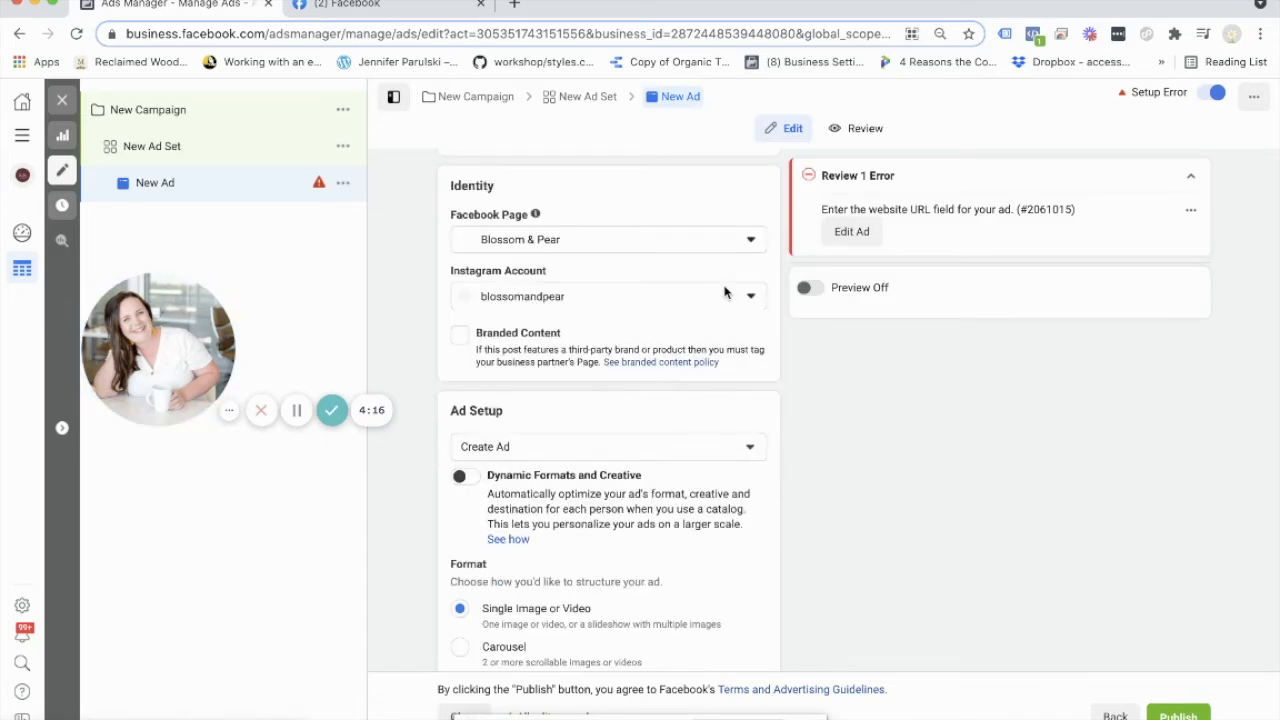
{"action": "scroll", "coordinate": [725, 290], "scroll_direction": "down", "scroll_amount": 5}
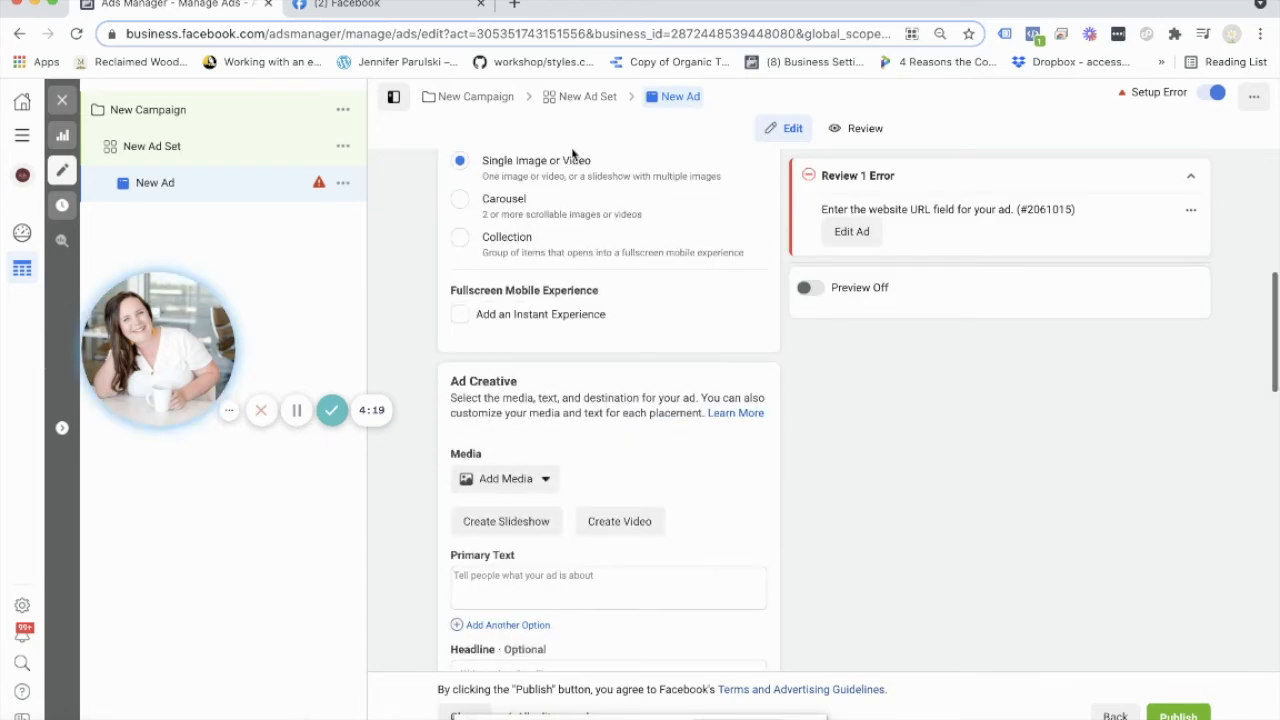
{"action": "scroll", "coordinate": [873, 554], "scroll_direction": "down", "scroll_amount": 1}
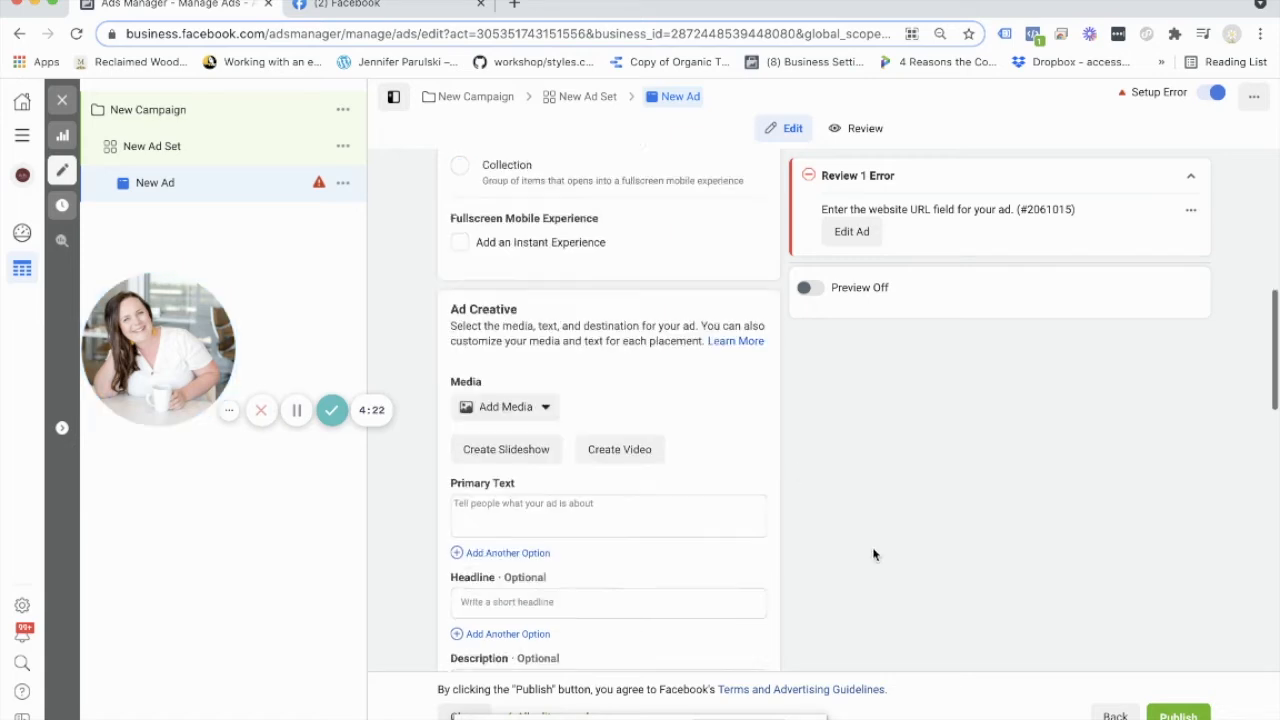
{"action": "scroll", "coordinate": [593, 519], "scroll_direction": "down", "scroll_amount": 1}
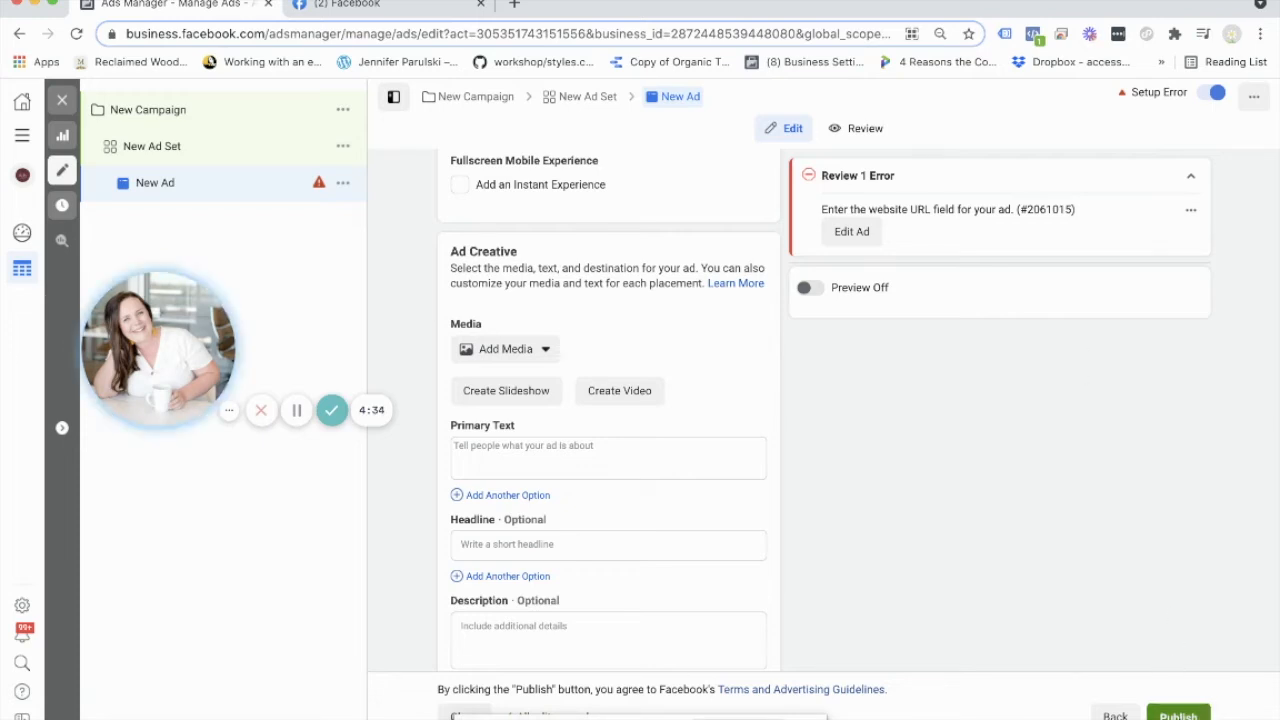
- Close the ad editor and discard all unpublished drafts in the ad account
{"action": "left_click", "coordinate": [62, 102]}
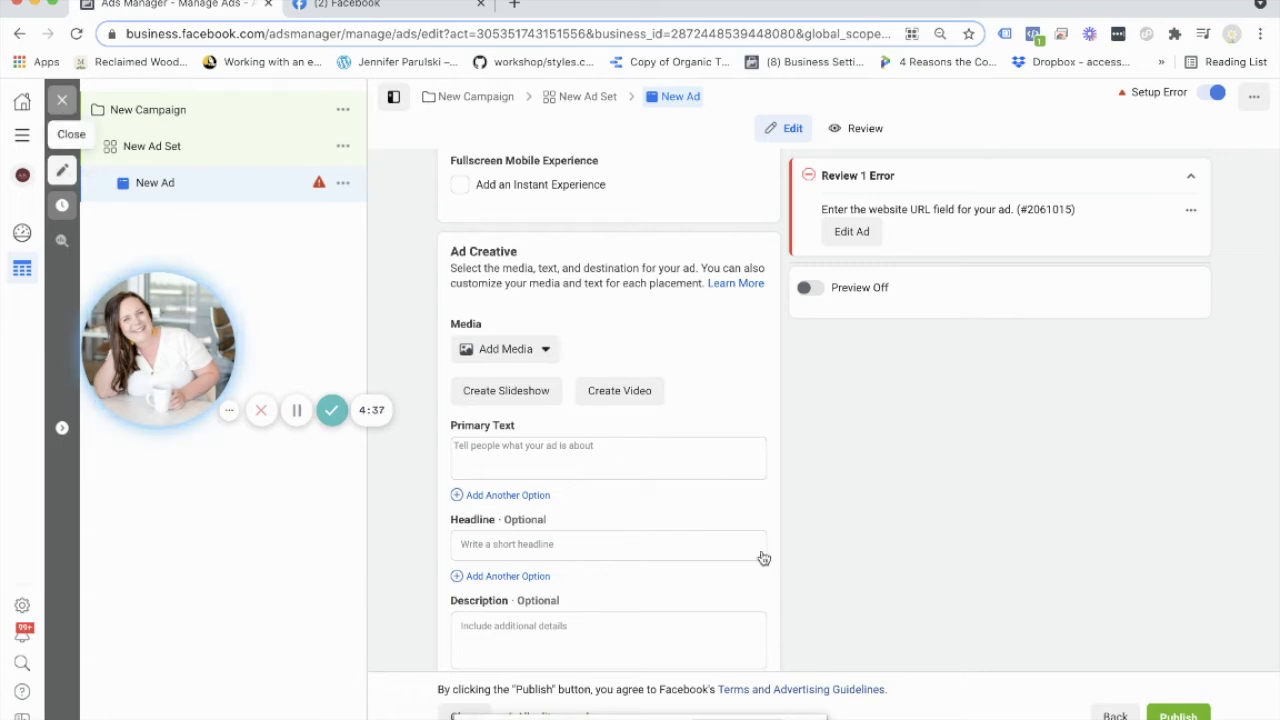
{"action": "left_click", "coordinate": [671, 393]}
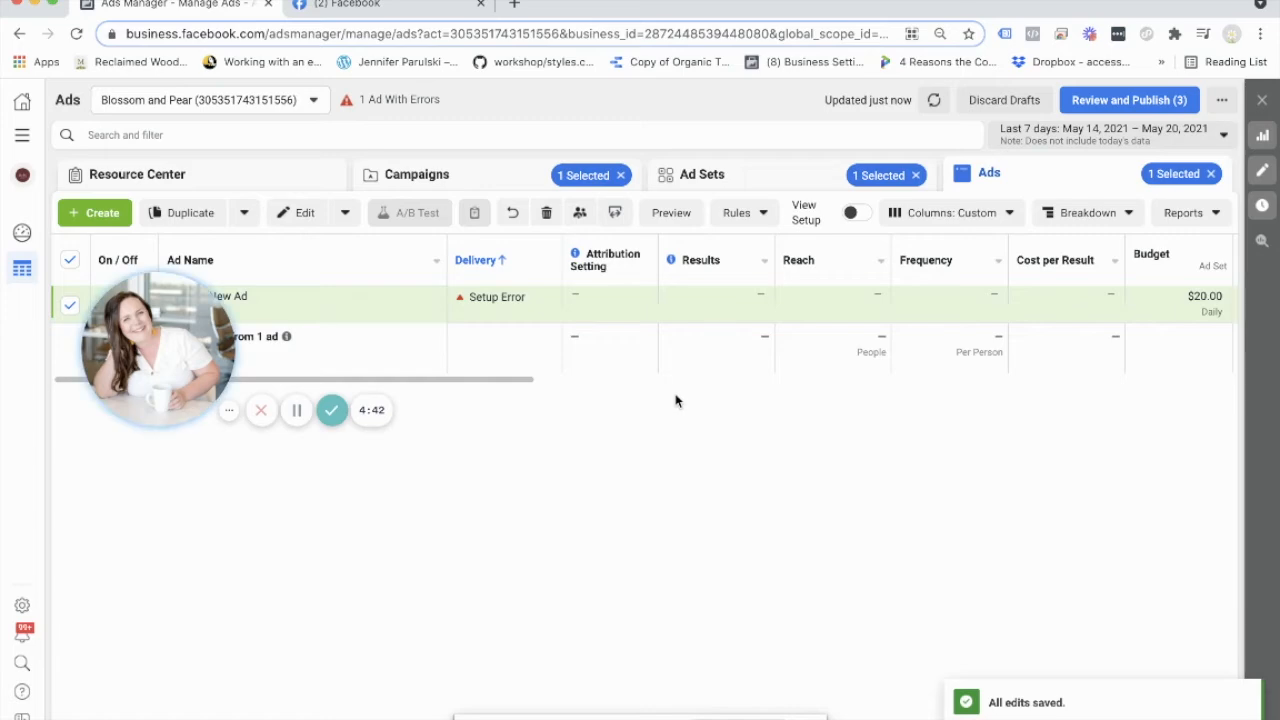
{"action": "left_click", "coordinate": [1000, 106]}
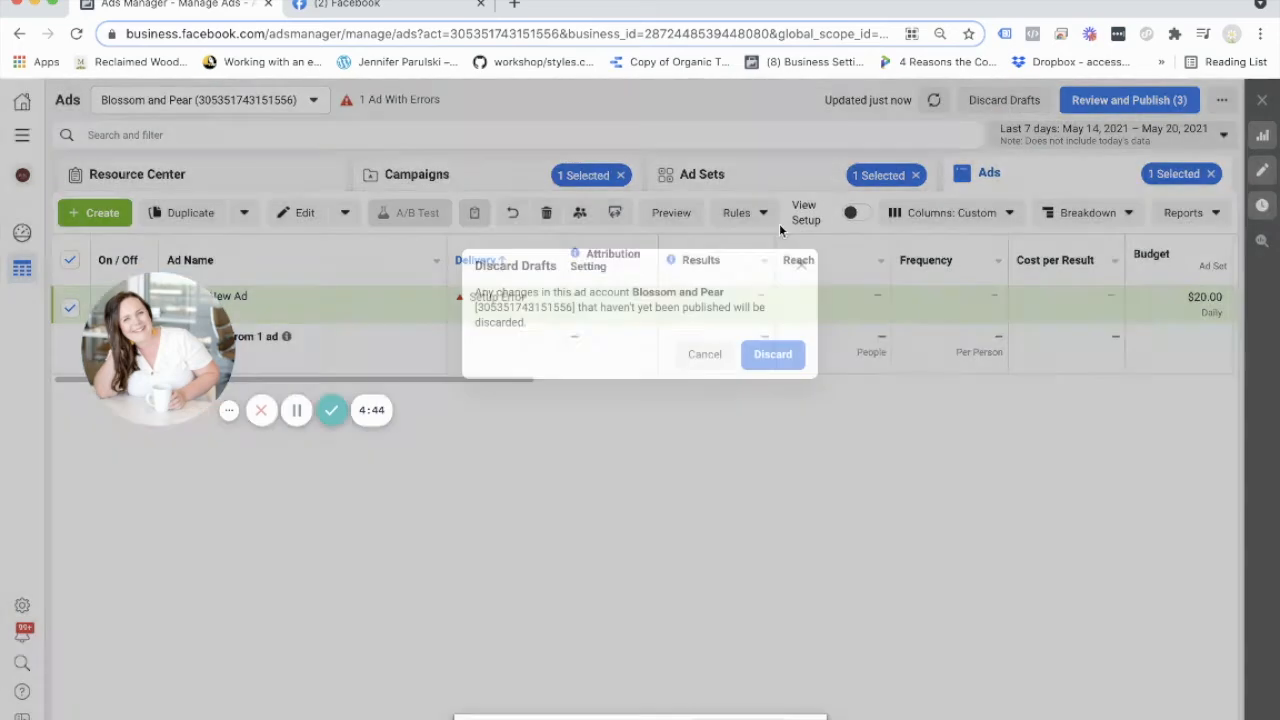
{"action": "left_click", "coordinate": [768, 360]}
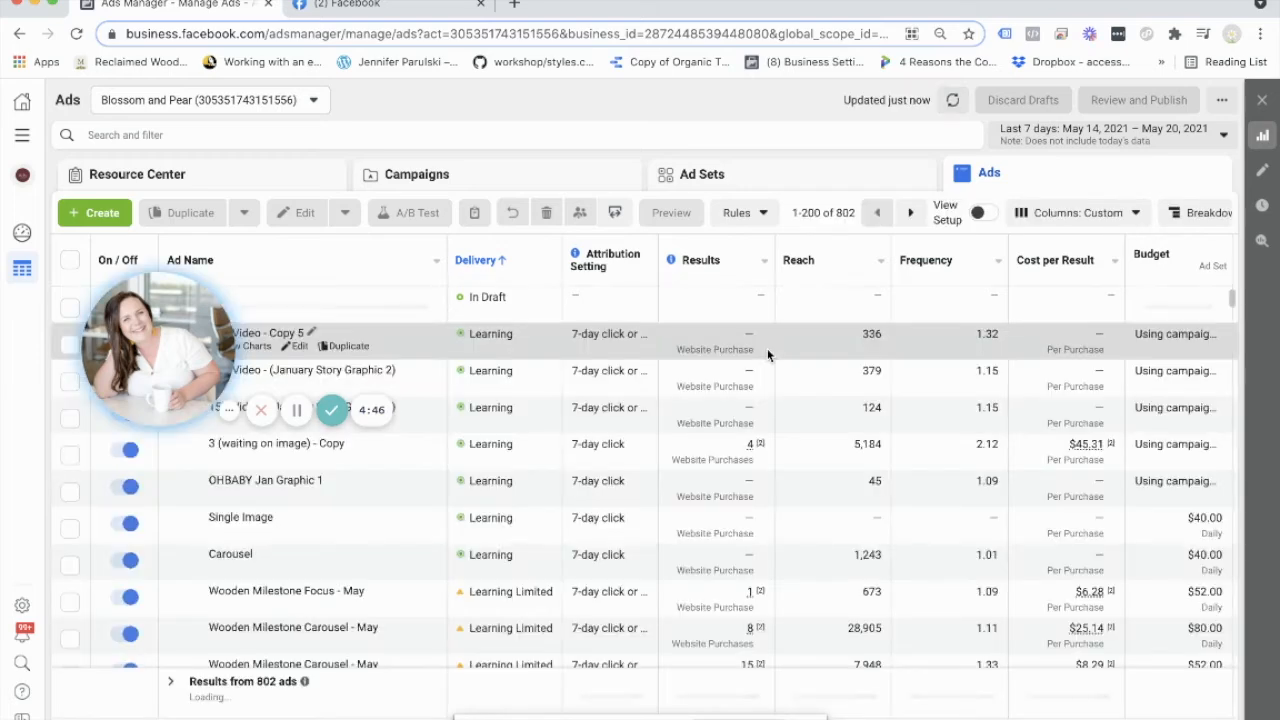
- Open column customization for the campaigns table and move the Reach column below Frequency
{"action": "left_click", "coordinate": [566, 187]}
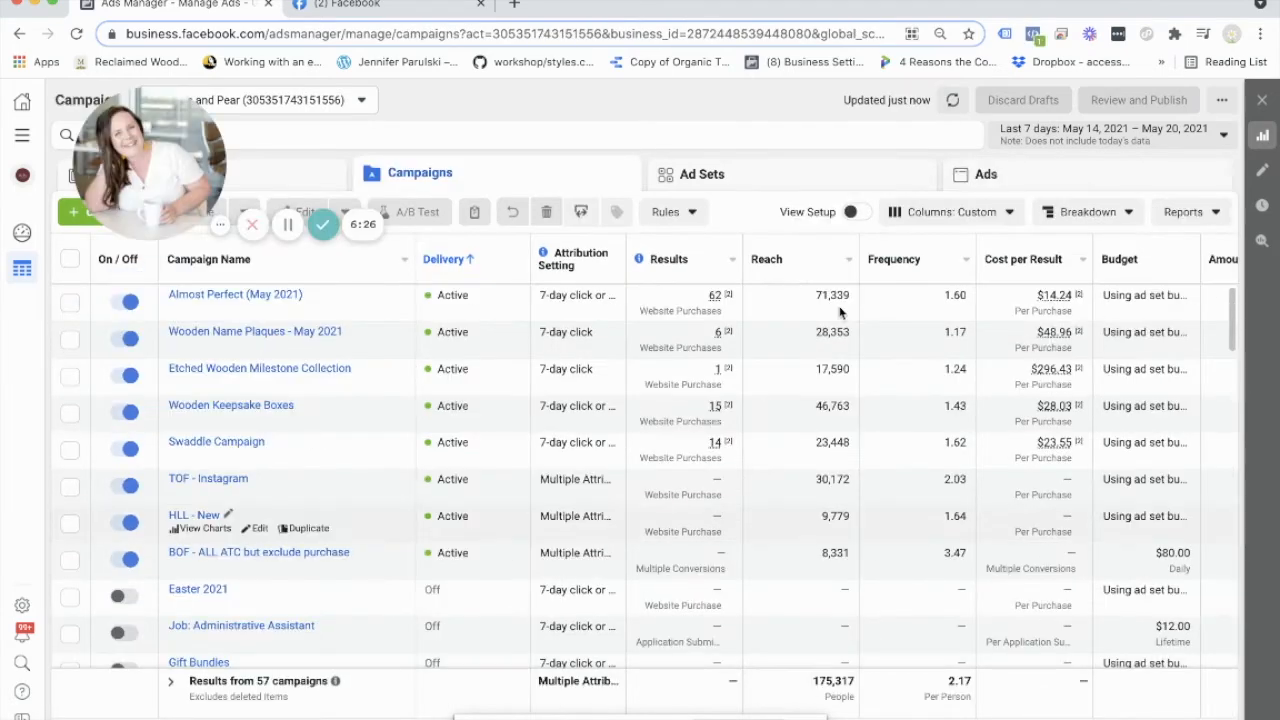
{"action": "left_click", "coordinate": [948, 214]}
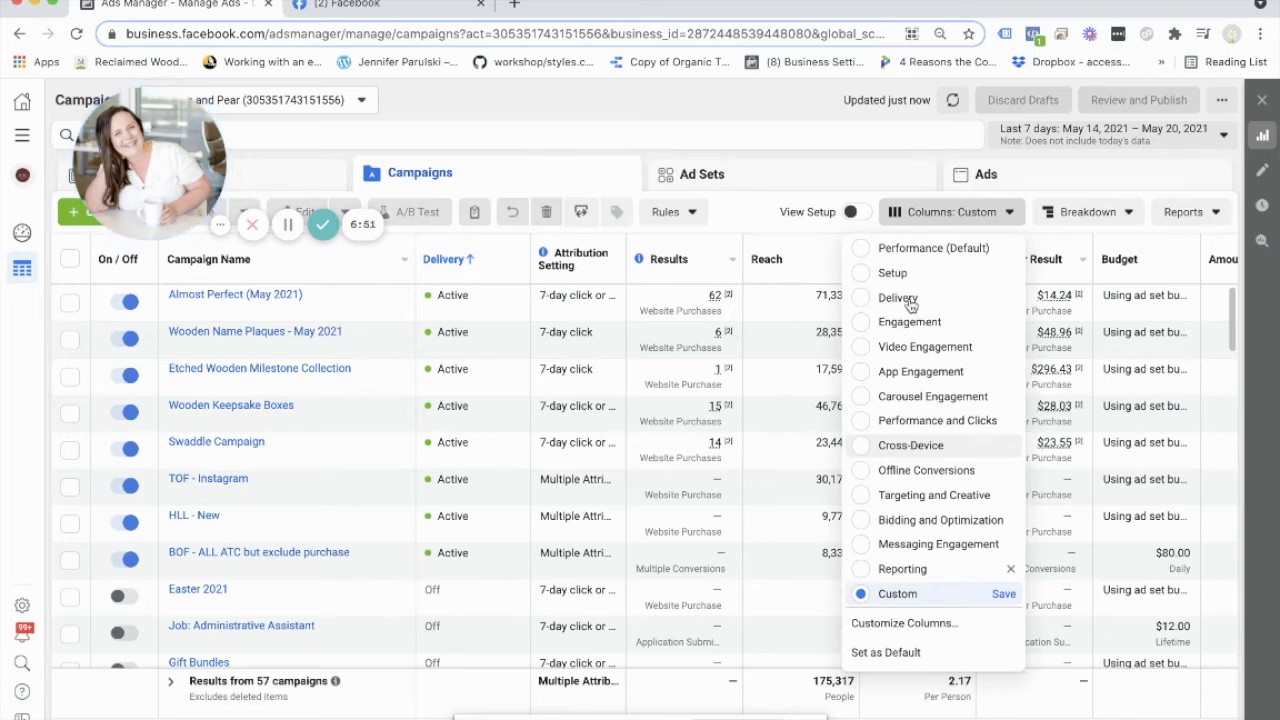
{"action": "left_click", "coordinate": [963, 630]}
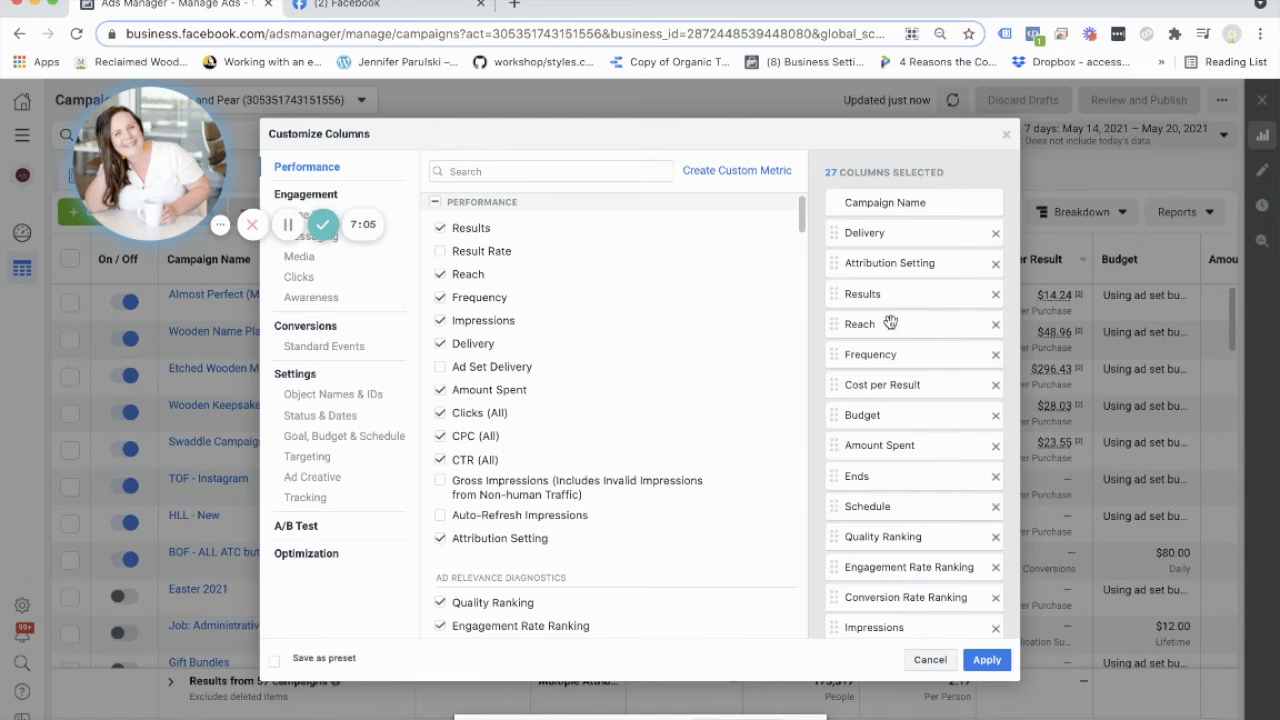
{"action": "left_click_drag", "start_coordinate": [835, 324], "coordinate": [853, 372]}
- Add the Total metric of the Adds to Cart standard event to the selected columns
{"action": "scroll", "coordinate": [852, 372], "scroll_direction": "down", "scroll_amount": 5}
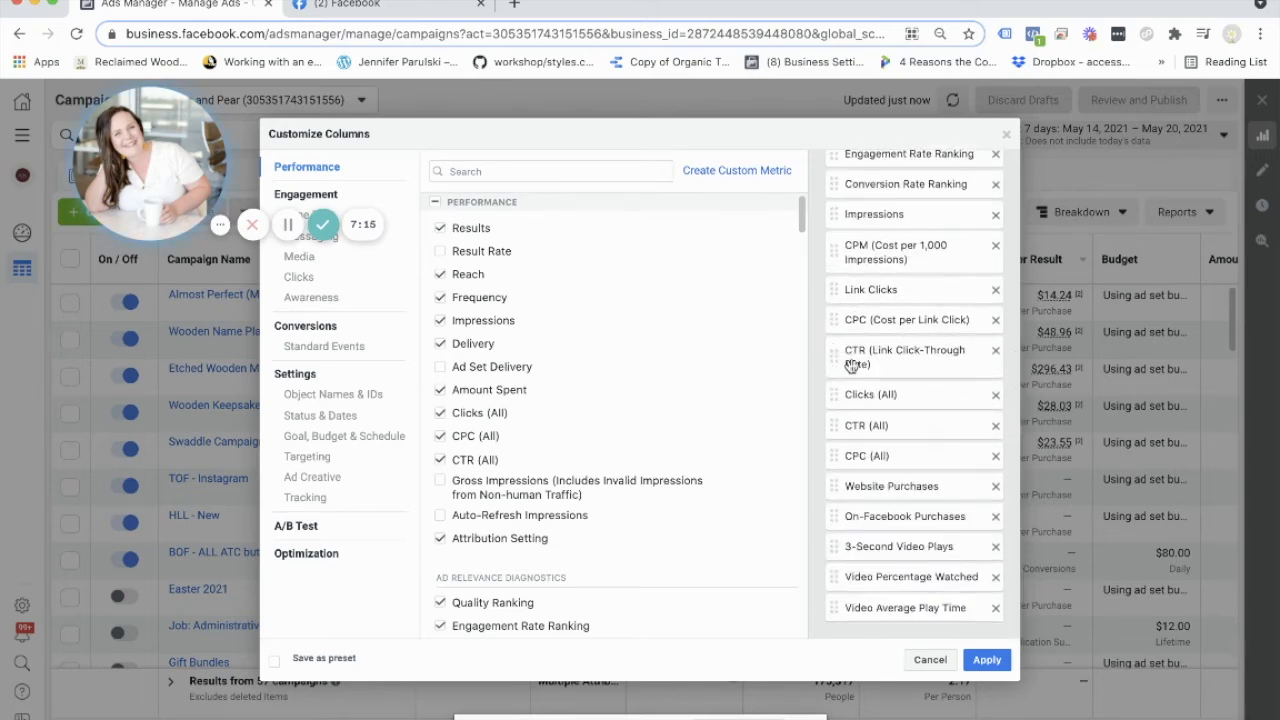
{"action": "left_click", "coordinate": [322, 347]}
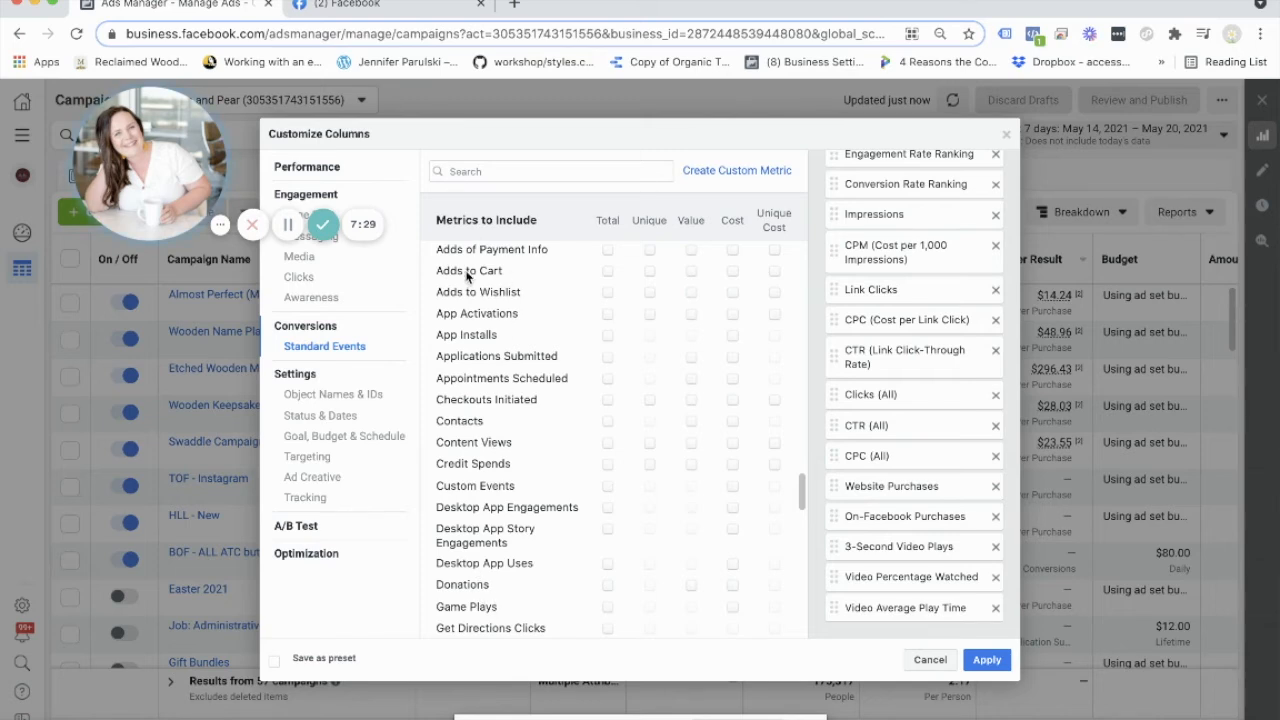
{"action": "left_click", "coordinate": [609, 274]}
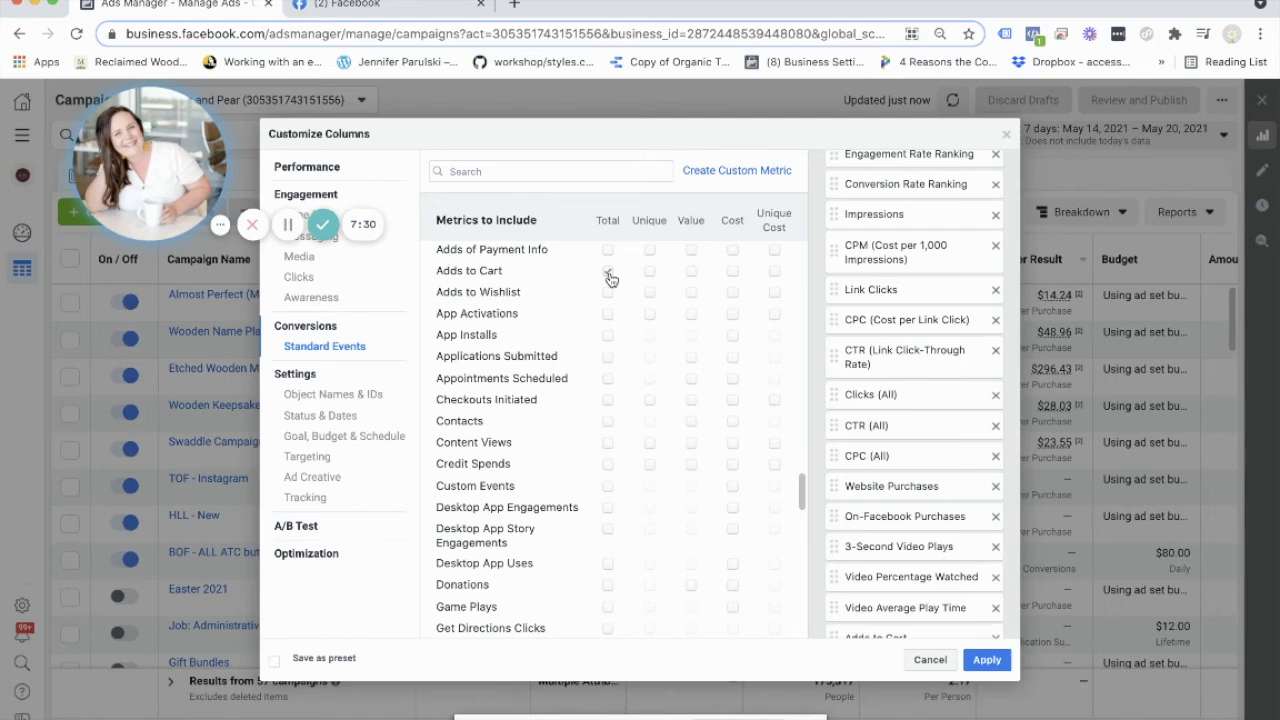
- Search the metrics for Purchase and add total Purchases, Purchase ROAS and the Purchases conversion value as columns
{"action": "left_click", "coordinate": [513, 167]}
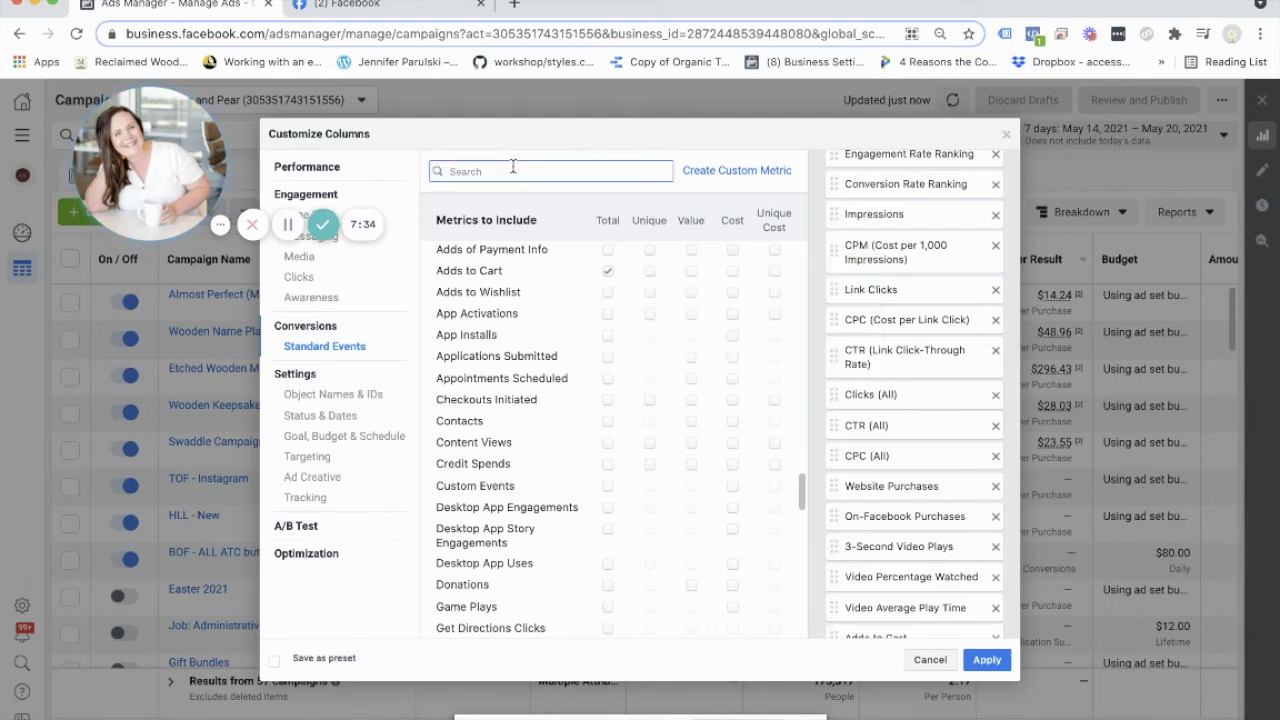
{"action": "type", "text": "Purchase"}
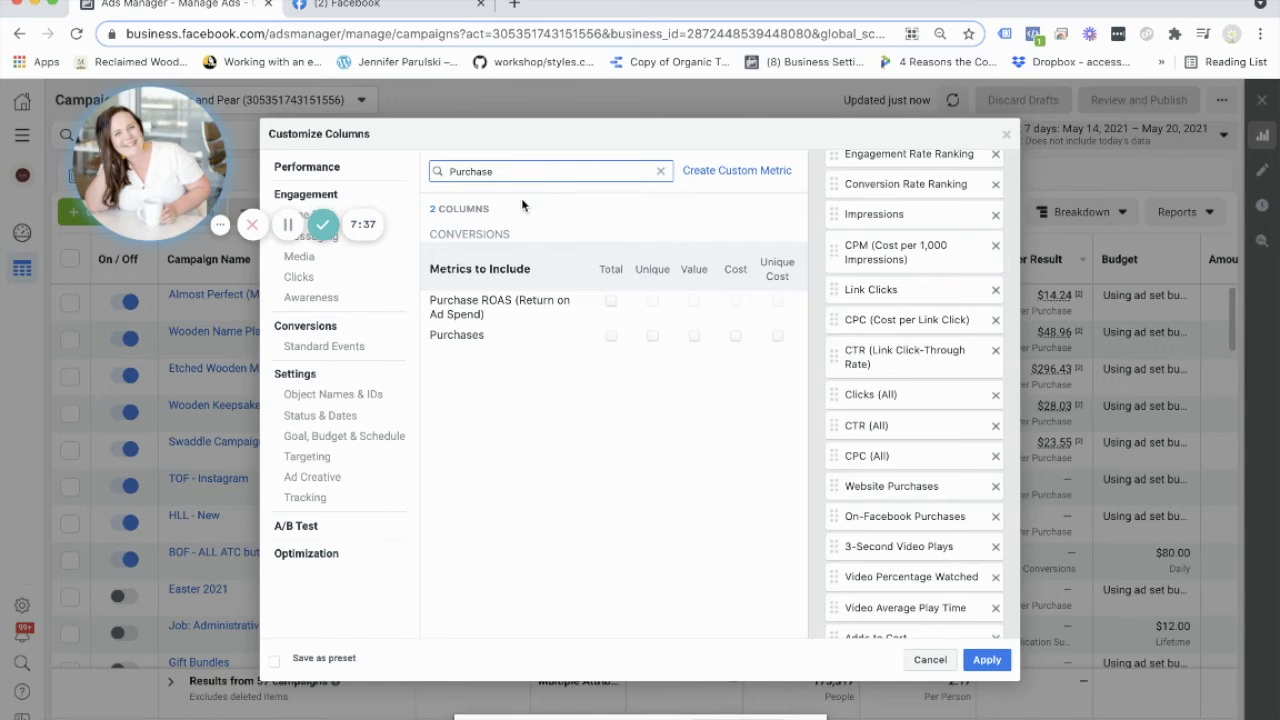
{"action": "left_click", "coordinate": [610, 336]}
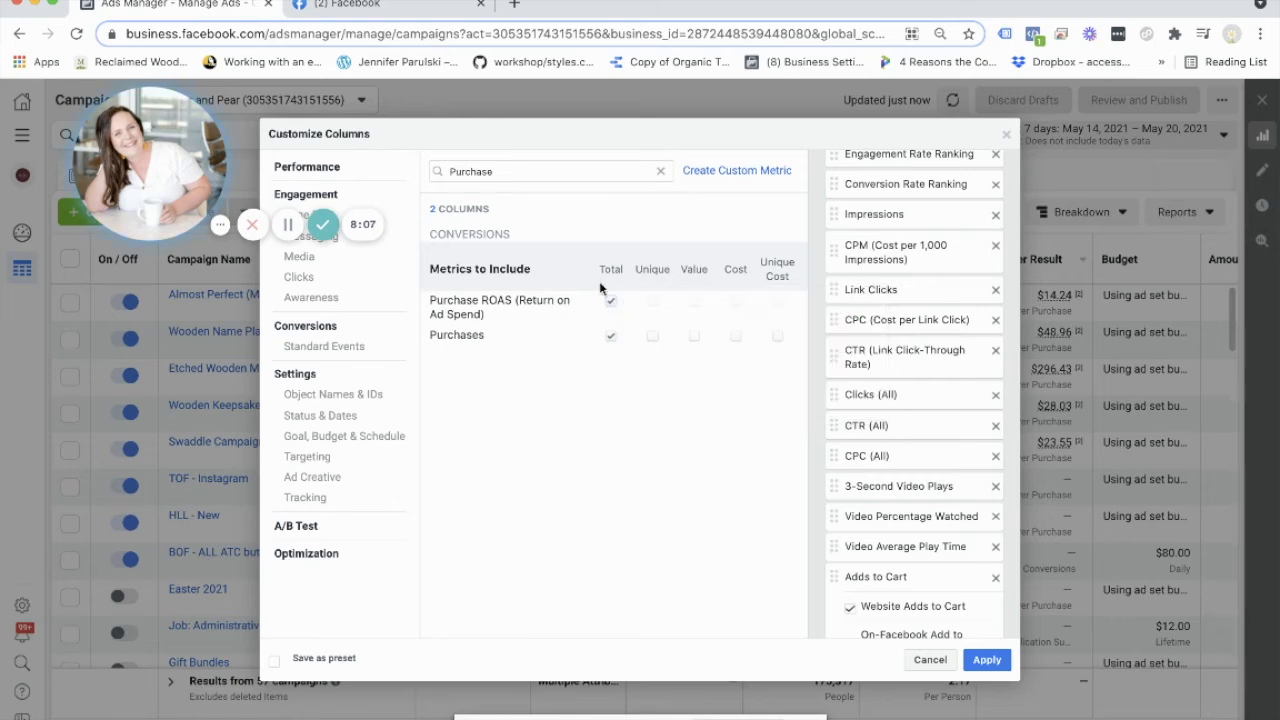
{"action": "left_click", "coordinate": [513, 170]}
{"action": "type", "text": "conver"}
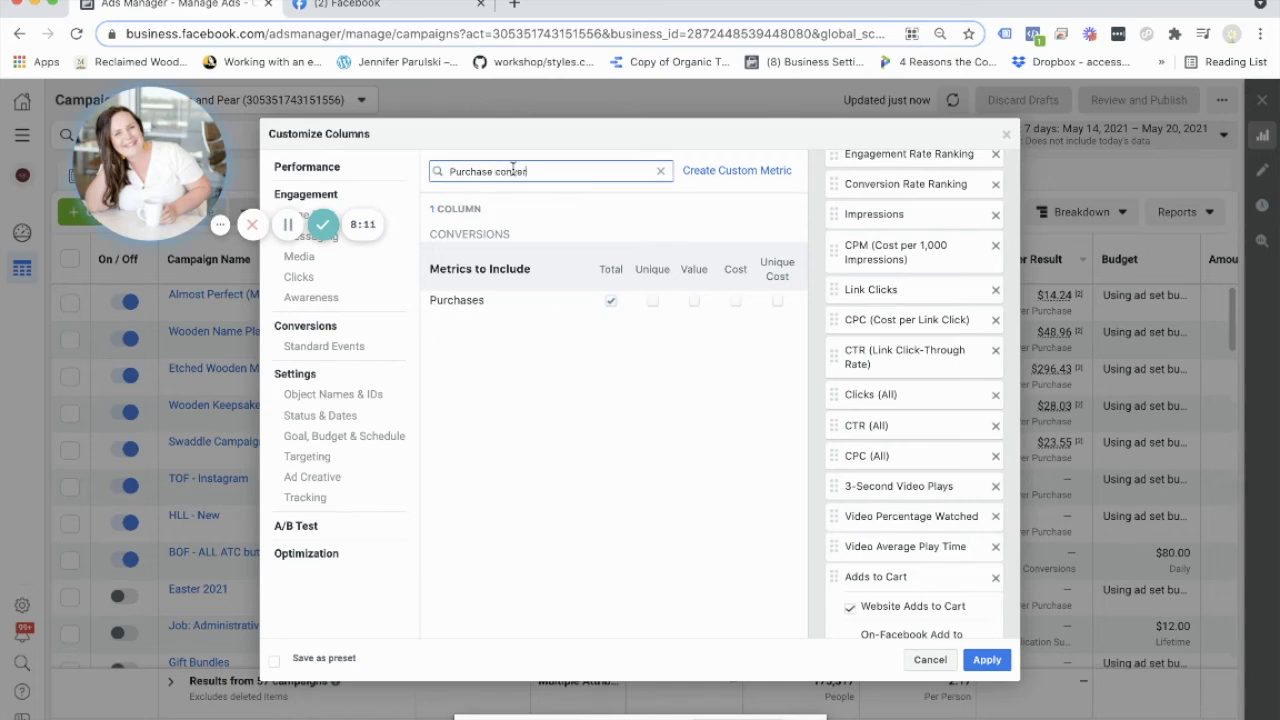
{"action": "left_click", "coordinate": [696, 302]}
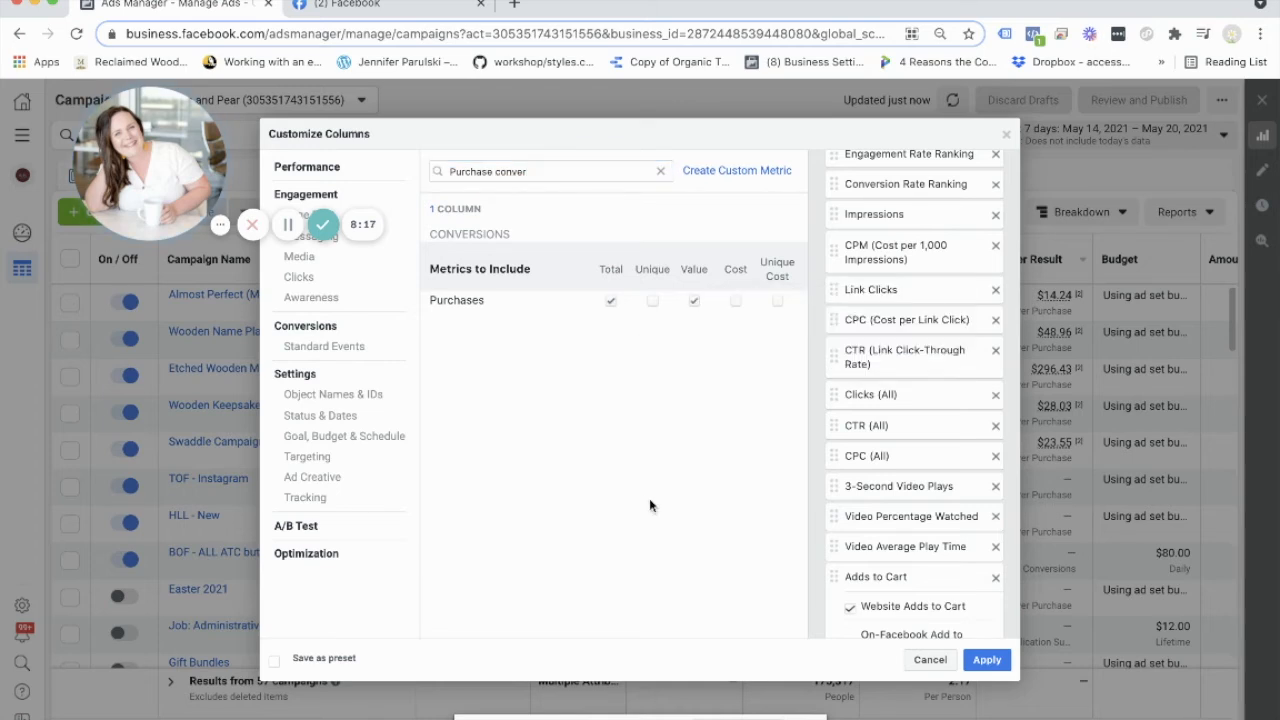
- Exclude the On-Facebook sub-metrics of Adds to Cart, Purchases and Purchases Conversion Value from the selected columns
{"action": "scroll", "coordinate": [929, 315], "scroll_direction": "down", "scroll_amount": 5}
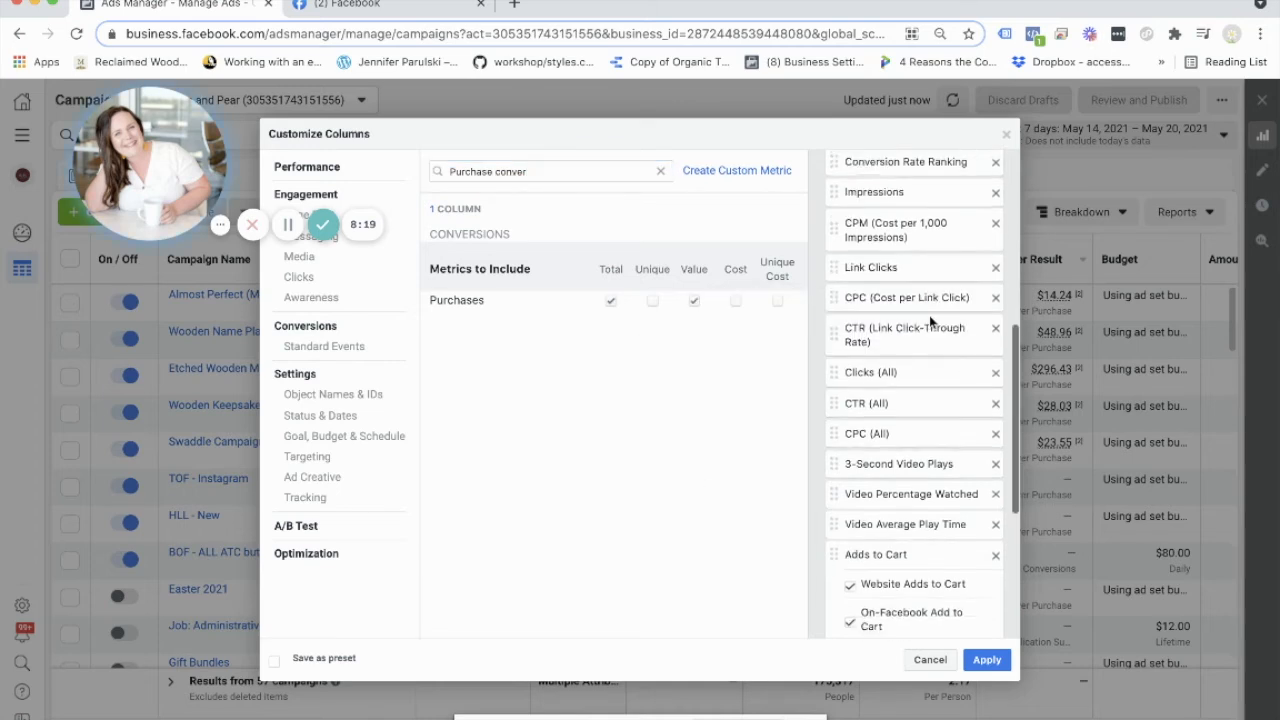
{"action": "scroll", "coordinate": [929, 315], "scroll_direction": "down", "scroll_amount": 1}
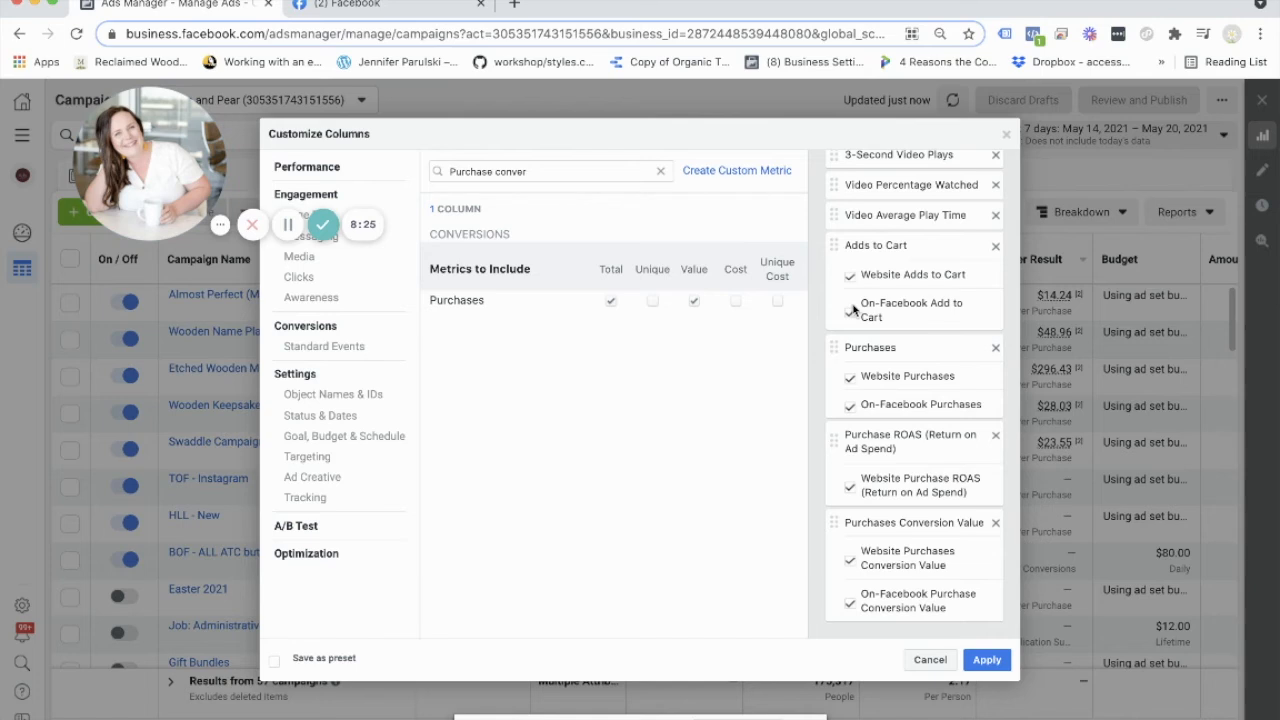
{"action": "left_click", "coordinate": [855, 409]}
{"action": "left_click", "coordinate": [852, 606]}
- Remove the 3-Second Video Plays, Video Percentage Watched and Video Average Play Time columns from the selection
{"action": "scroll", "coordinate": [944, 493], "scroll_direction": "up", "scroll_amount": 1}
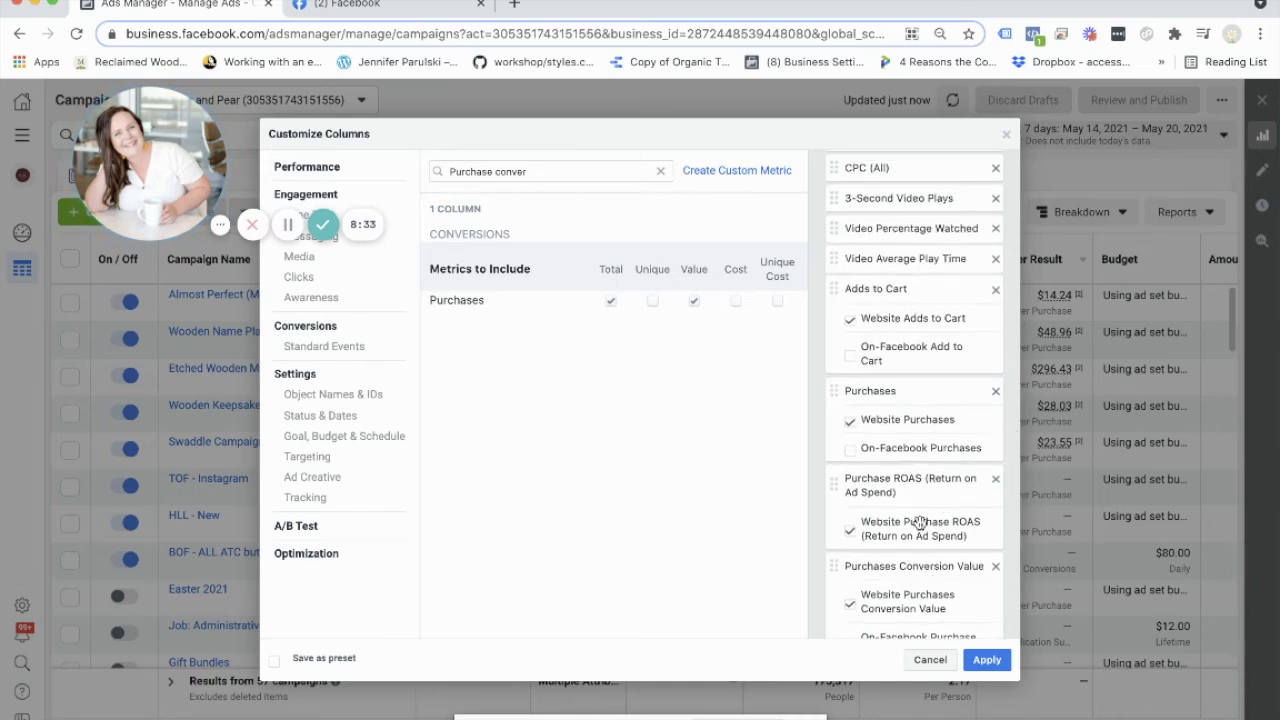
{"action": "scroll", "coordinate": [907, 413], "scroll_direction": "up", "scroll_amount": 3}
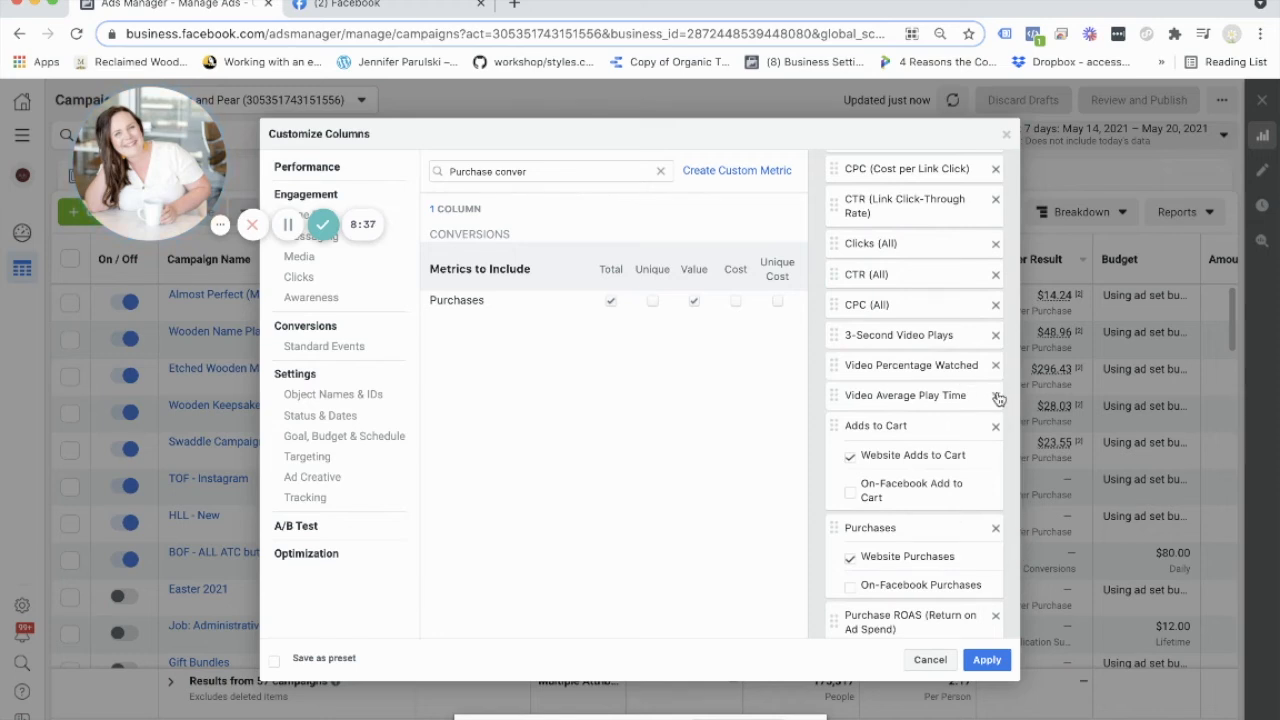
{"action": "left_click", "coordinate": [995, 398]}
{"action": "left_click", "coordinate": [997, 337]}
{"action": "left_click", "coordinate": [997, 338]}
- Remove the Schedule, Ends and Amount Spent columns from the selection
{"action": "scroll", "coordinate": [996, 340], "scroll_direction": "up", "scroll_amount": 5}
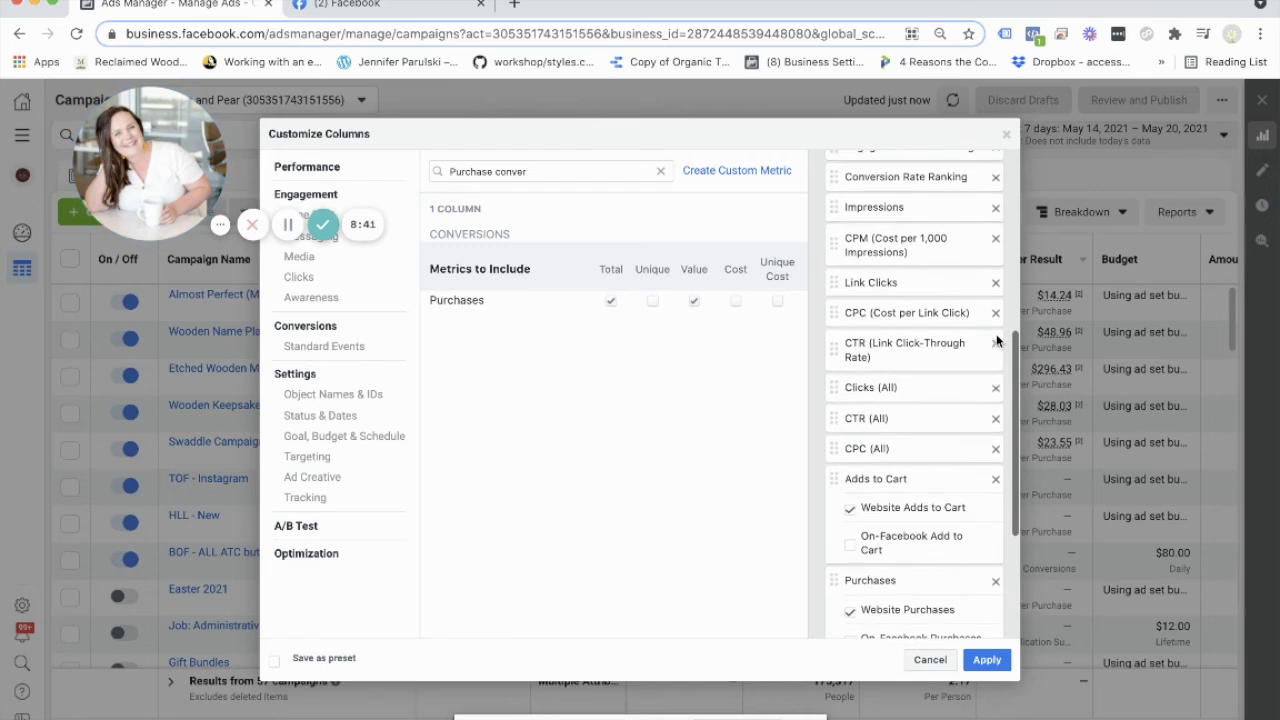
{"action": "scroll", "coordinate": [996, 340], "scroll_direction": "up", "scroll_amount": 2}
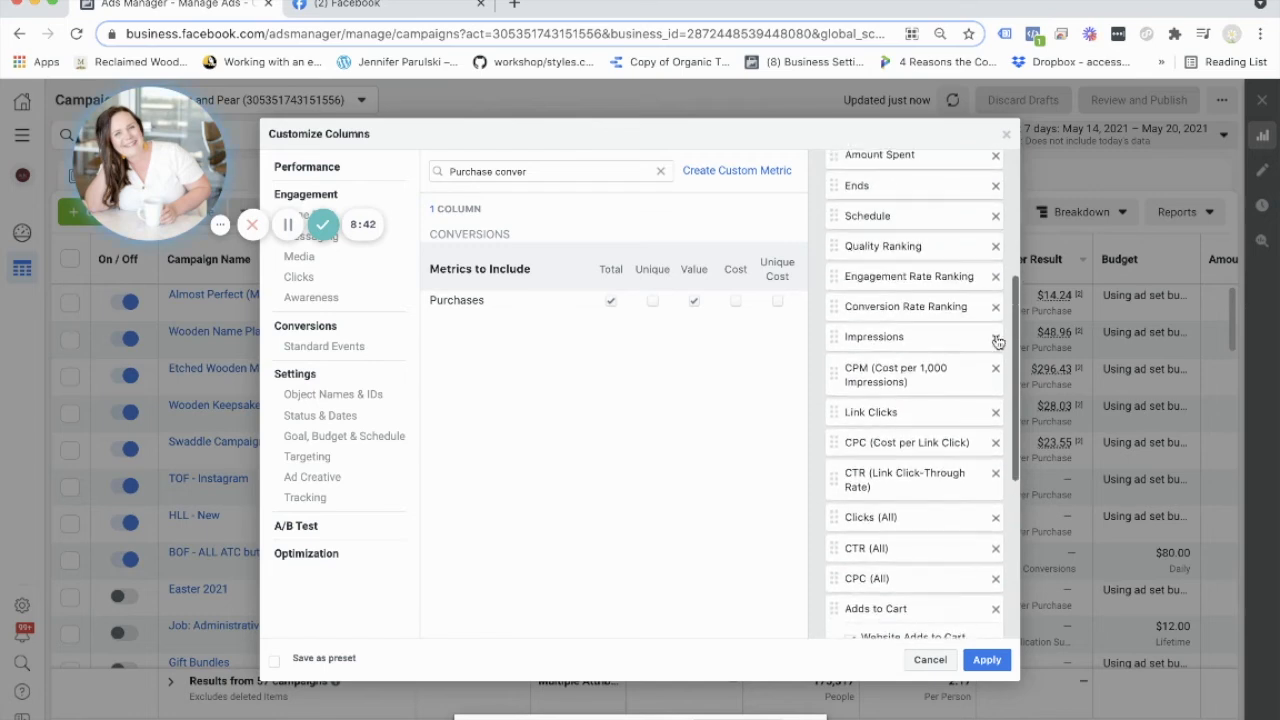
{"action": "left_click", "coordinate": [995, 216]}
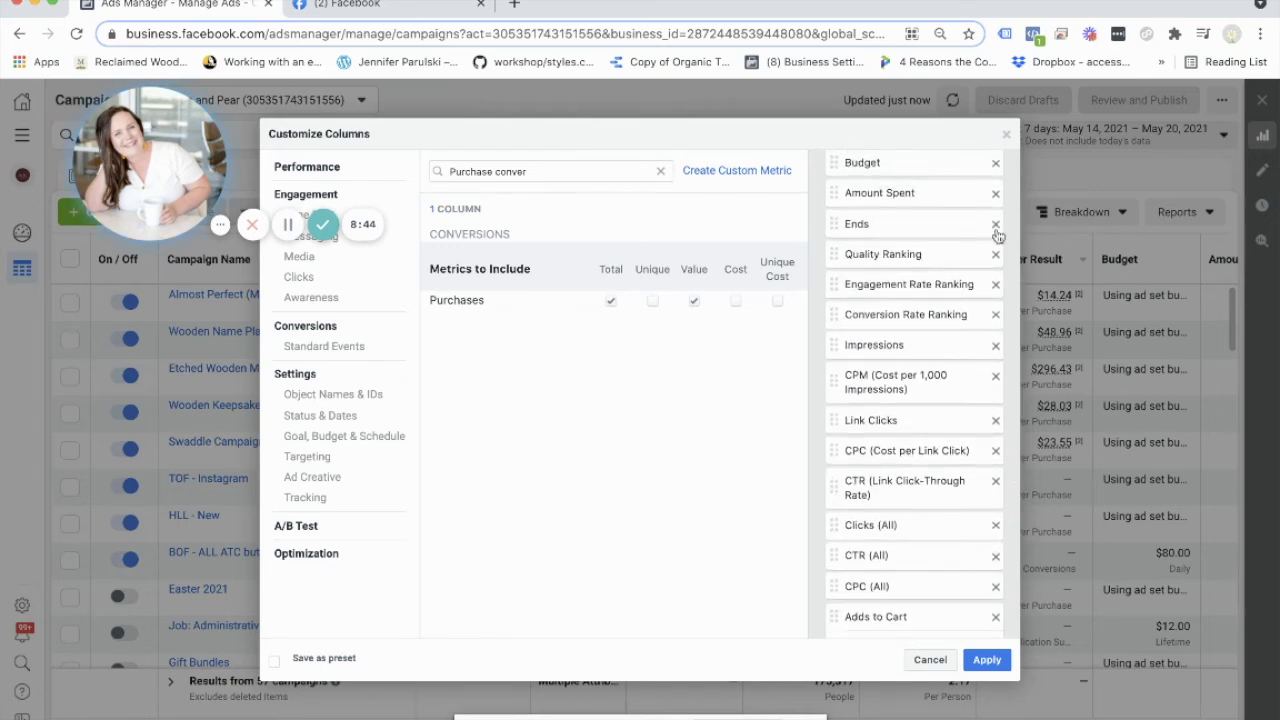
{"action": "left_click", "coordinate": [996, 219]}
{"action": "left_click", "coordinate": [996, 196]}
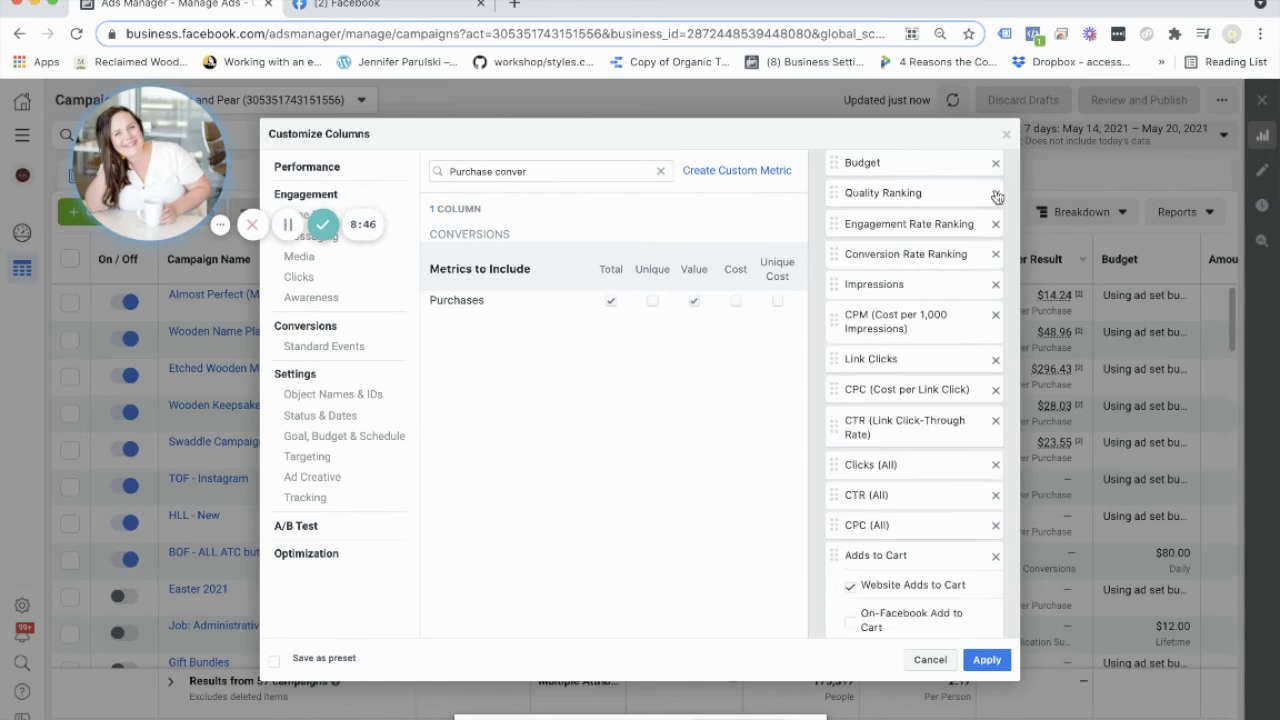
- Remove the Frequency and Reach columns from the selection
{"action": "scroll", "coordinate": [943, 384], "scroll_direction": "up", "scroll_amount": 5}
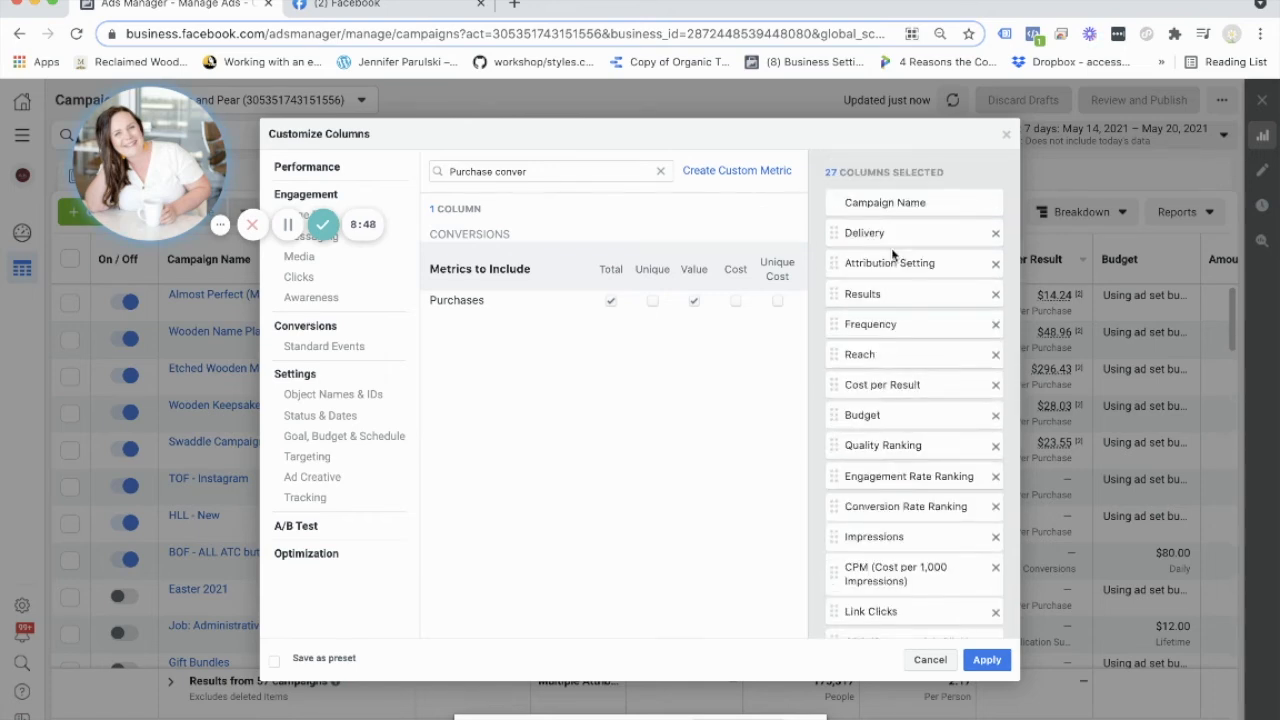
{"action": "left_click", "coordinate": [996, 326]}
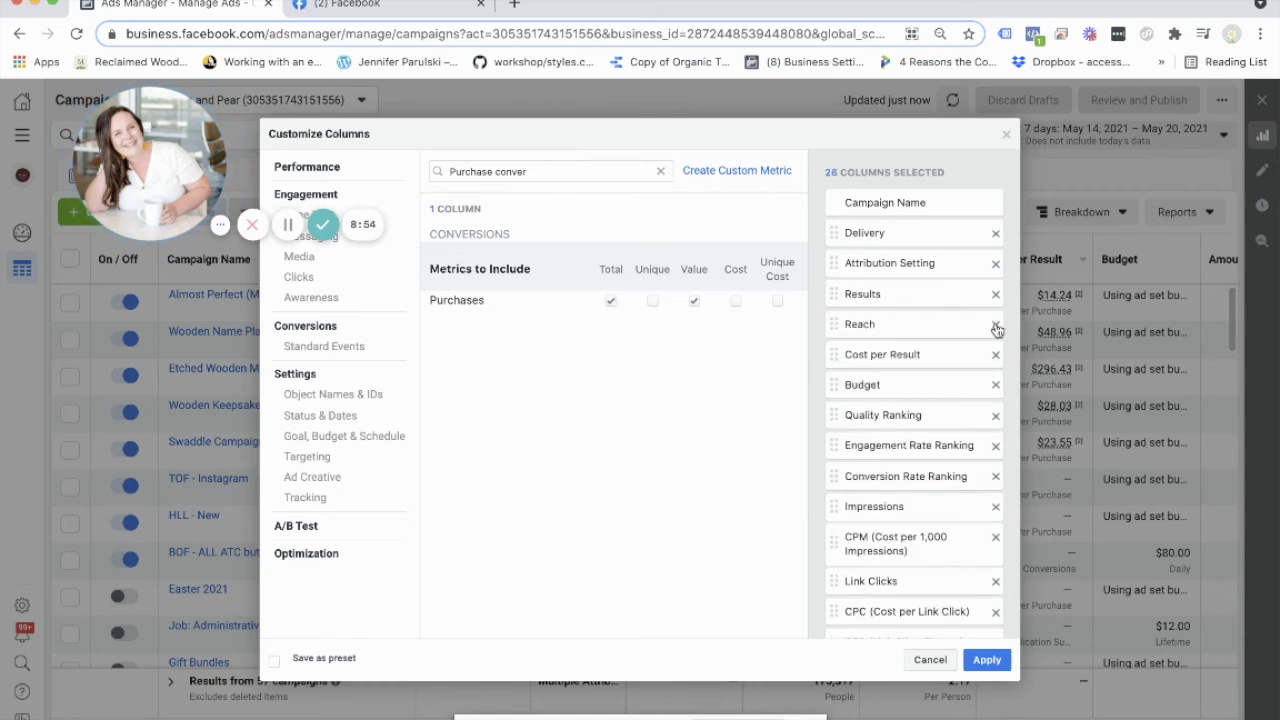
{"action": "left_click", "coordinate": [996, 330]}
- Save the column selection as a preset named REPORTING and apply it
{"action": "left_click", "coordinate": [305, 662]}
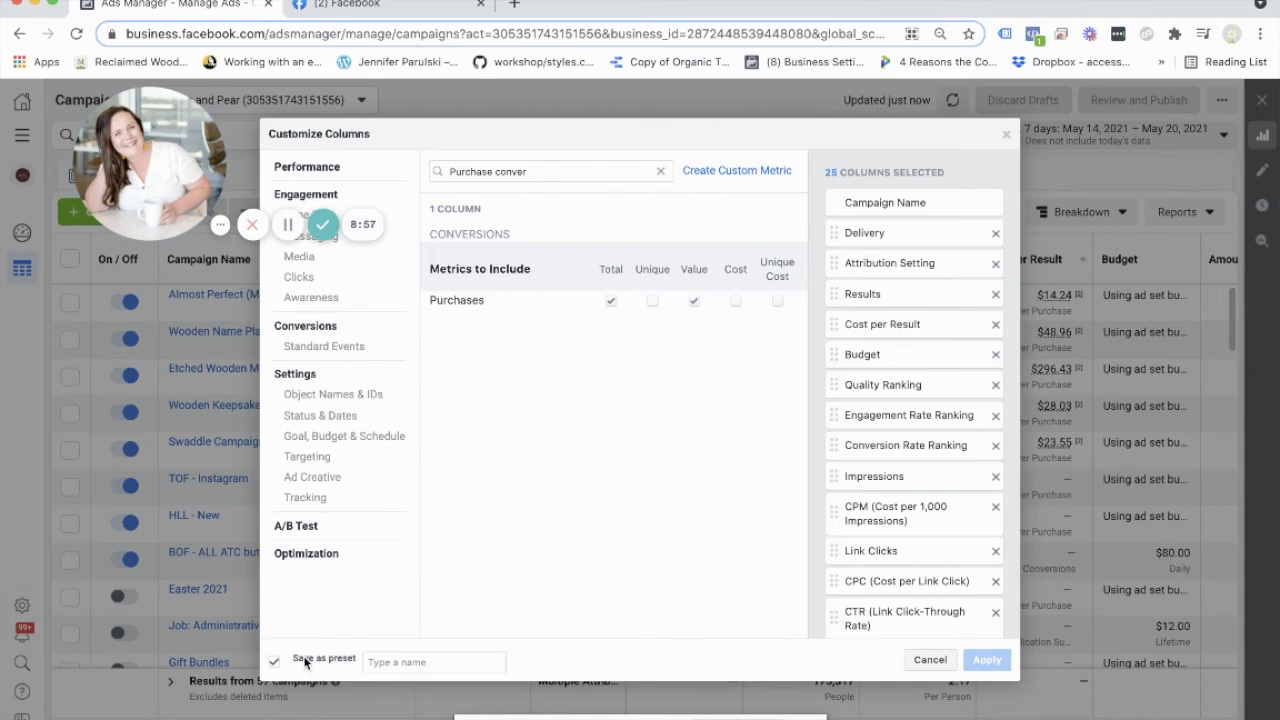
{"action": "left_click", "coordinate": [385, 662]}
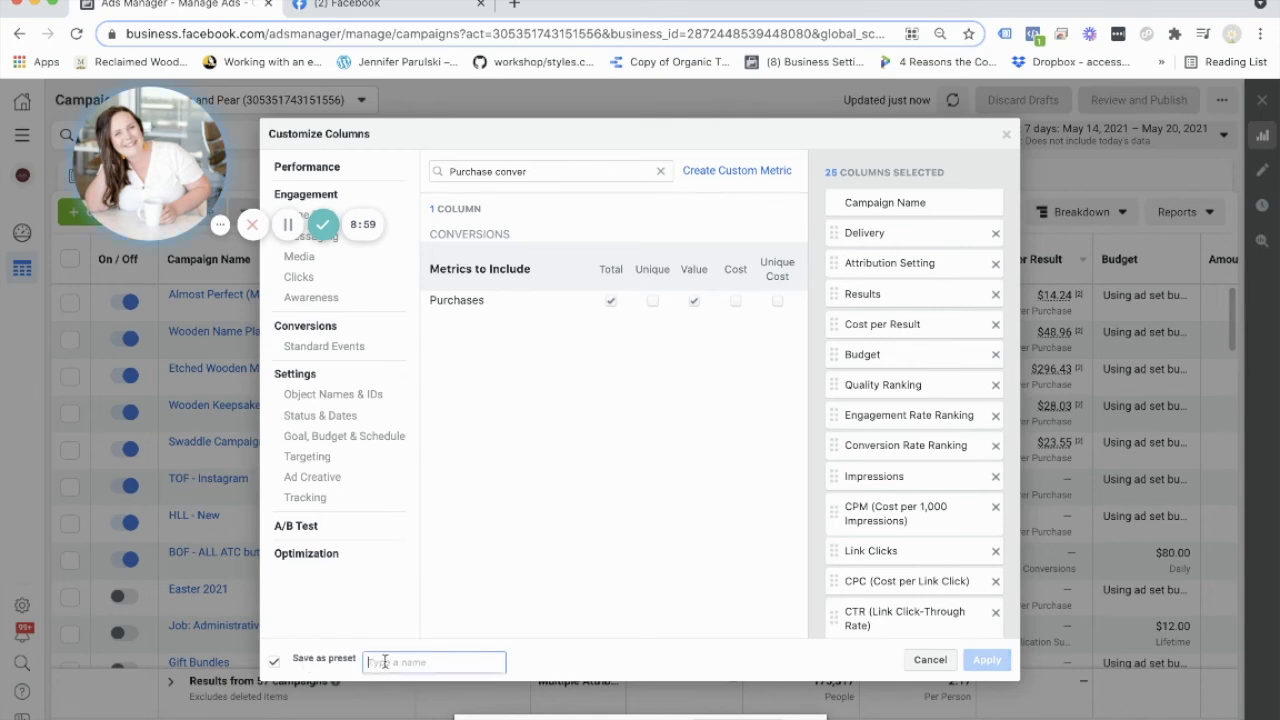
{"action": "type", "text": "REPORTING"}
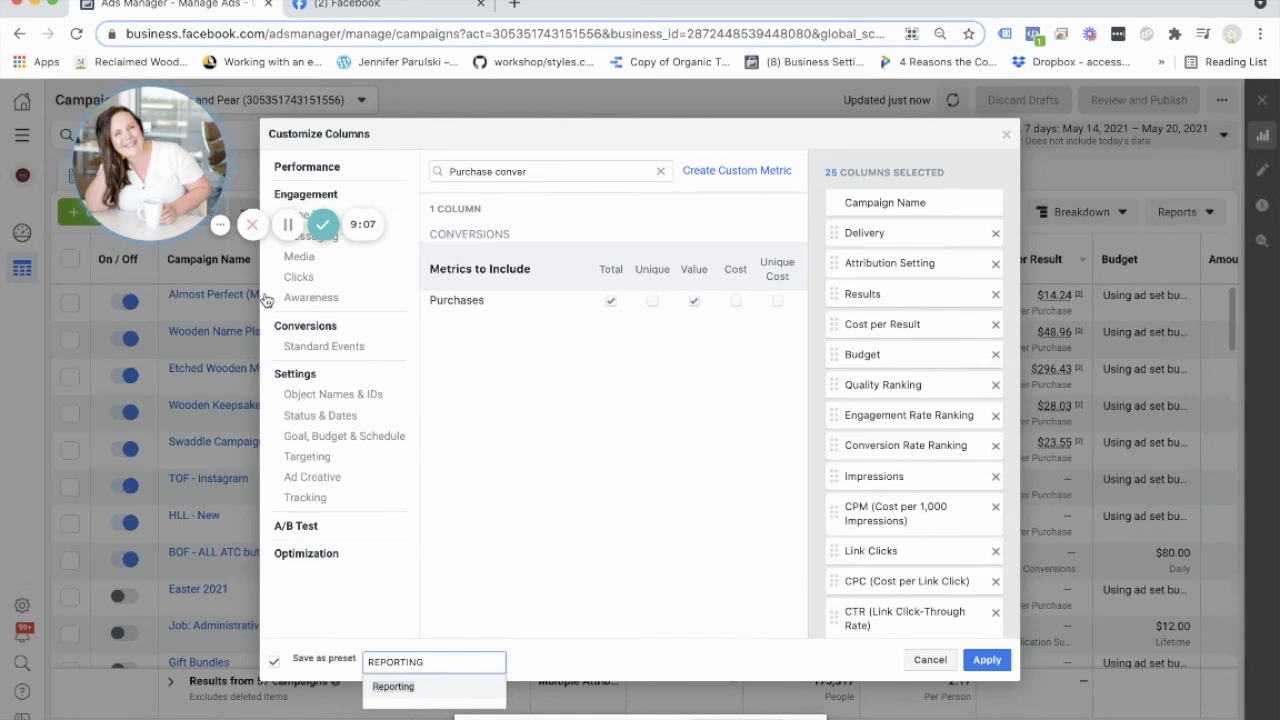
{"action": "left_click", "coordinate": [989, 667]}
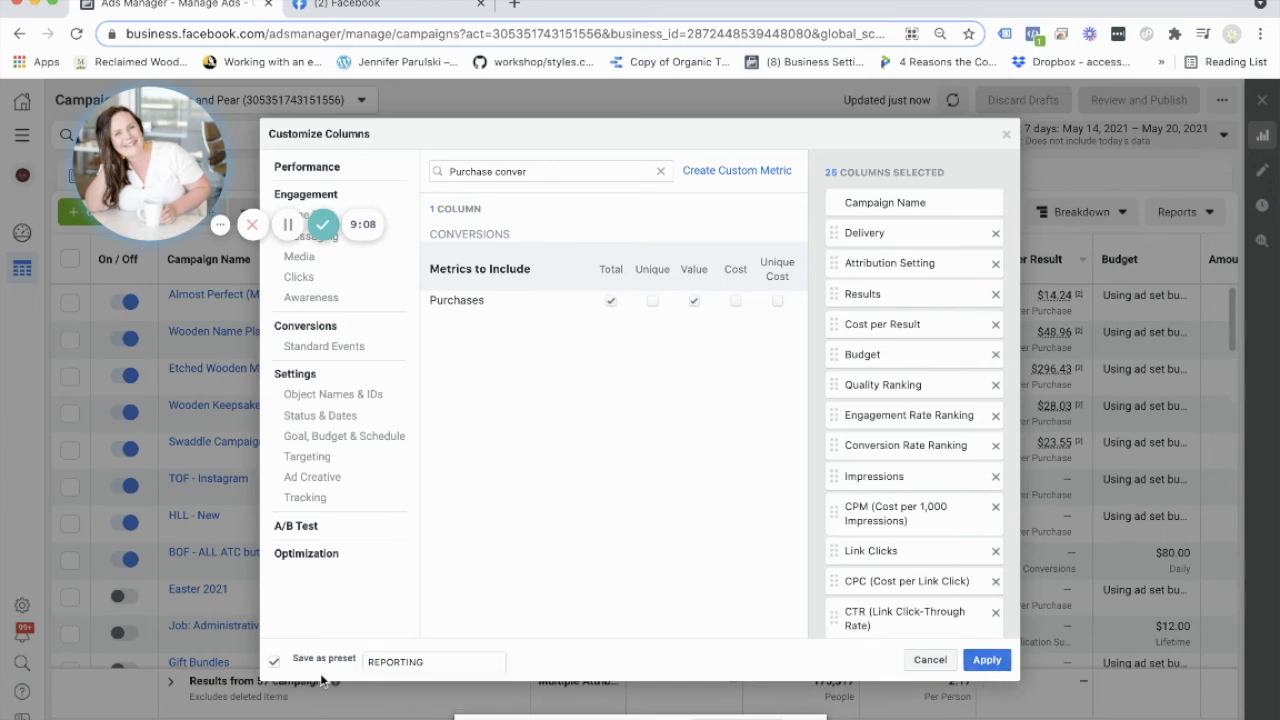
{"action": "left_click", "coordinate": [991, 660]}
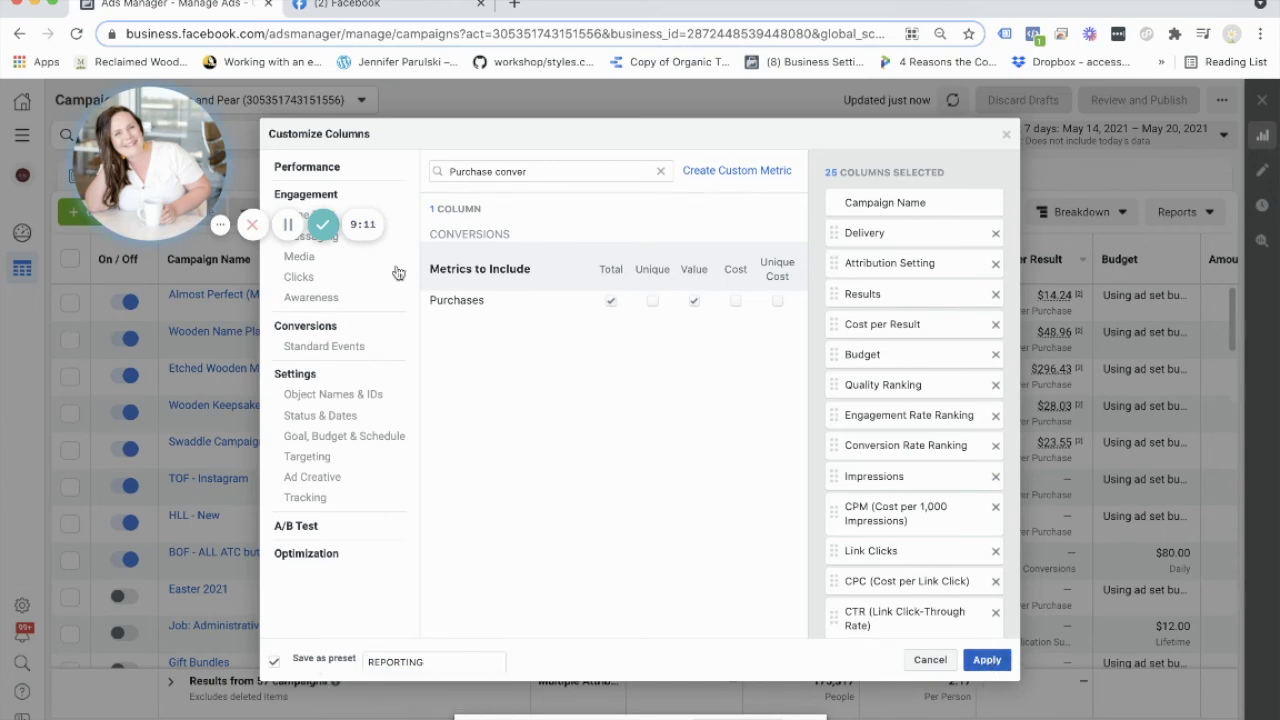
- Review the column presets and the Adds to Cart, Purchases, ROAS and conversion value columns for the selected campaign's ad sets
{"action": "left_click", "coordinate": [288, 224]}
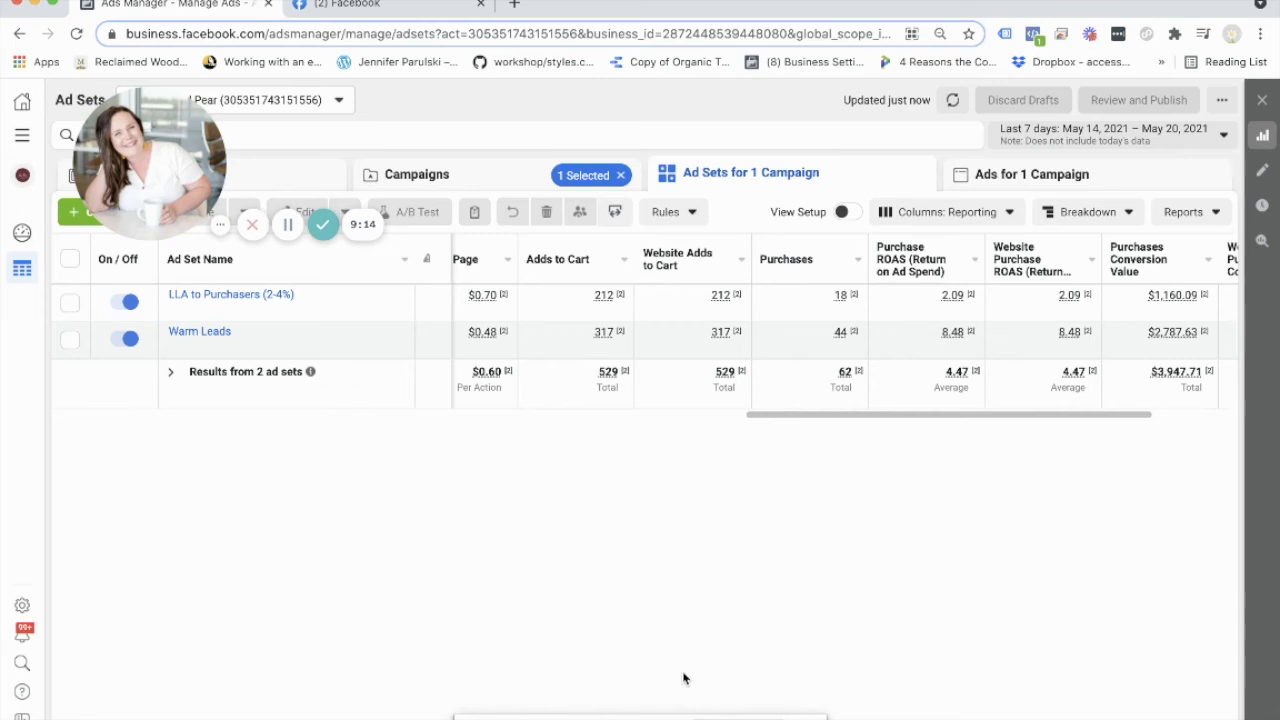
{"action": "left_click", "coordinate": [955, 215]}
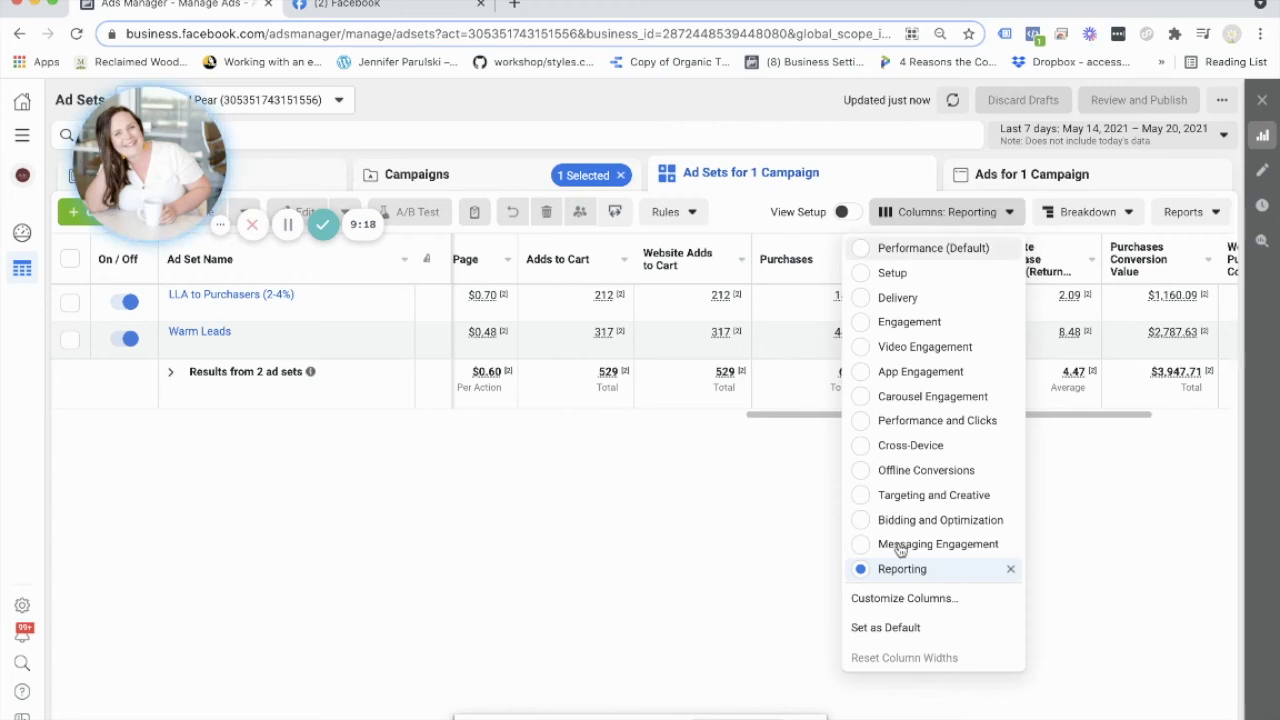
{"action": "left_click", "coordinate": [603, 606]}
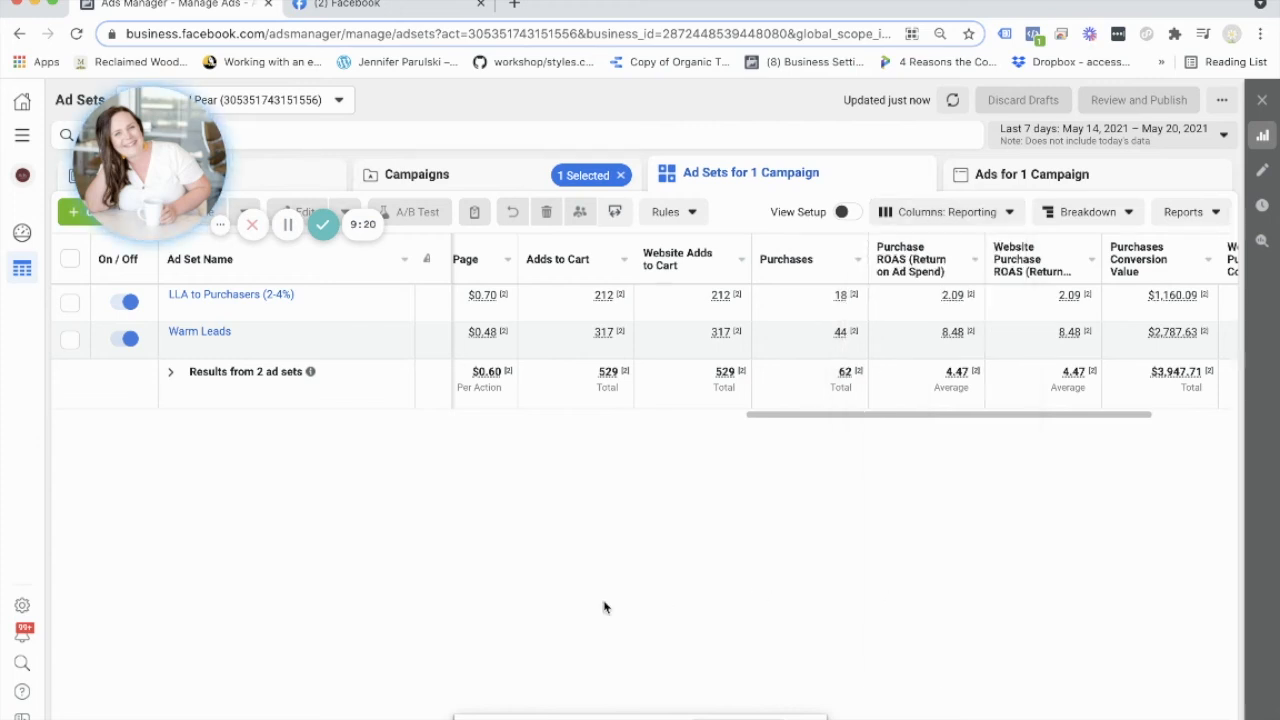
{"action": "scroll", "coordinate": [711, 432], "scroll_direction": "left", "scroll_amount": 1}
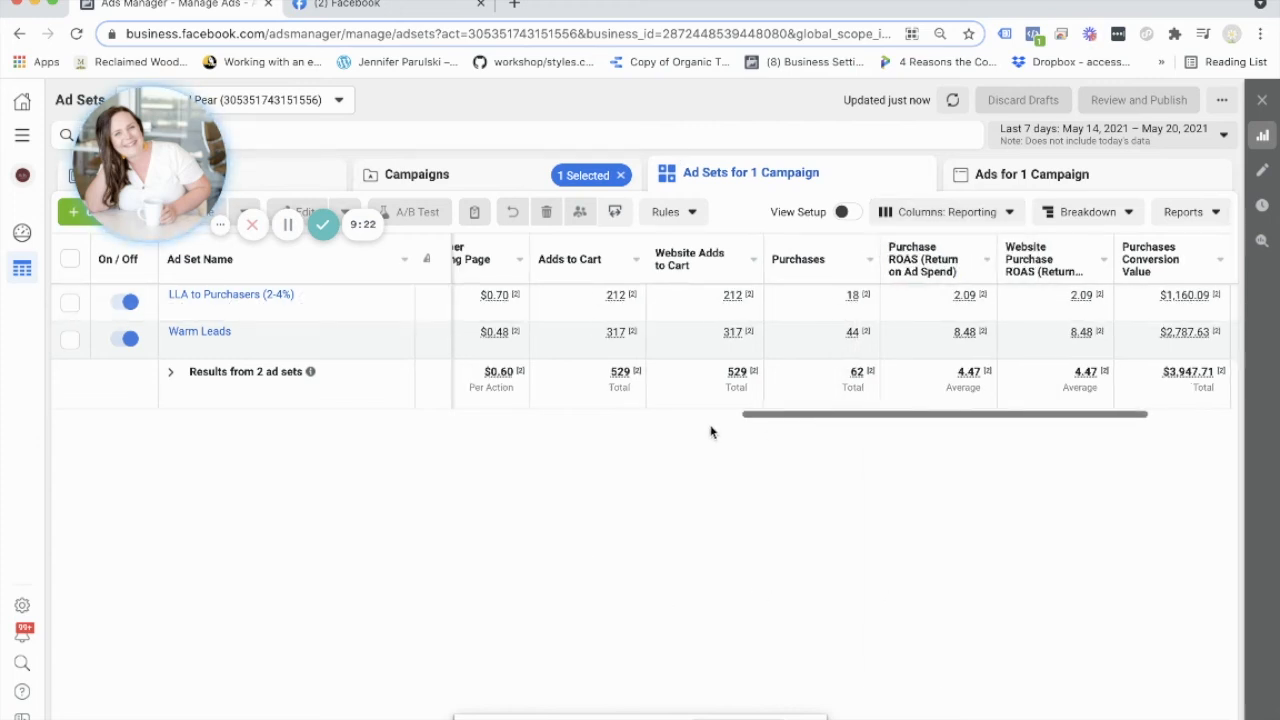
{"action": "scroll", "coordinate": [711, 432], "scroll_direction": "left", "scroll_amount": 5}
{"action": "scroll", "coordinate": [797, 431], "scroll_direction": "right", "scroll_amount": 6}
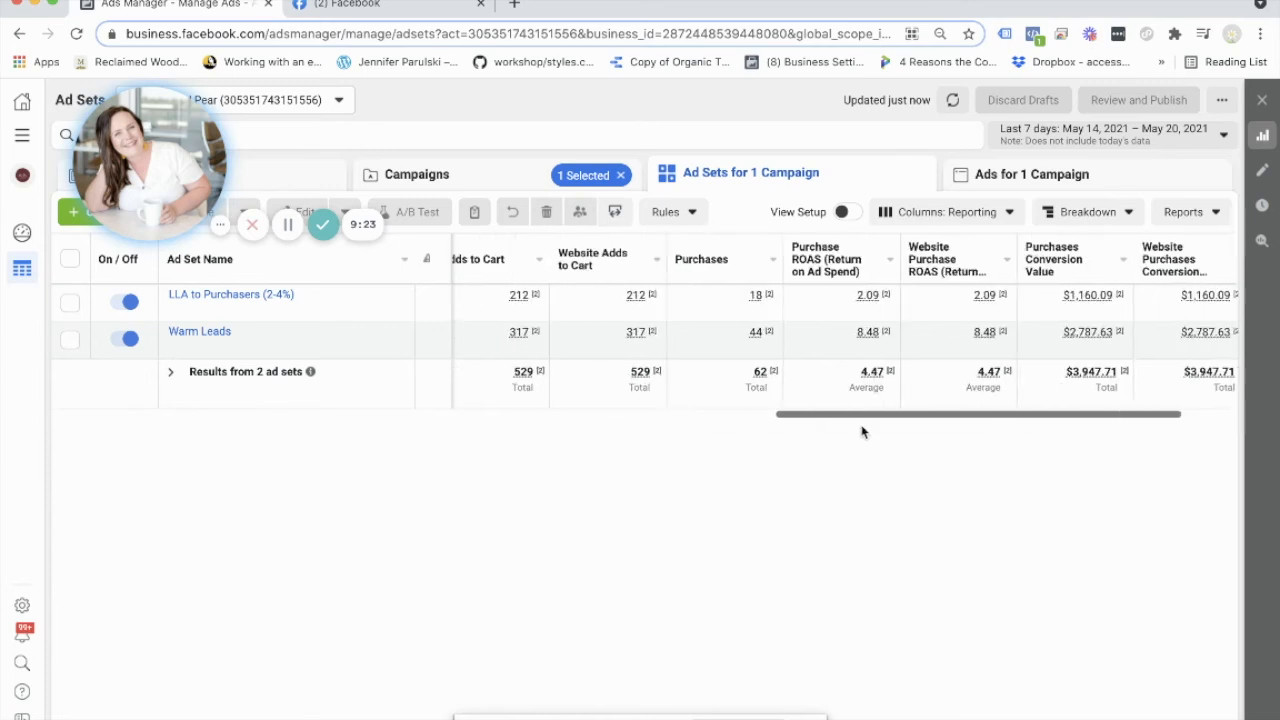
{"action": "scroll", "coordinate": [875, 434], "scroll_direction": "right", "scroll_amount": 2}
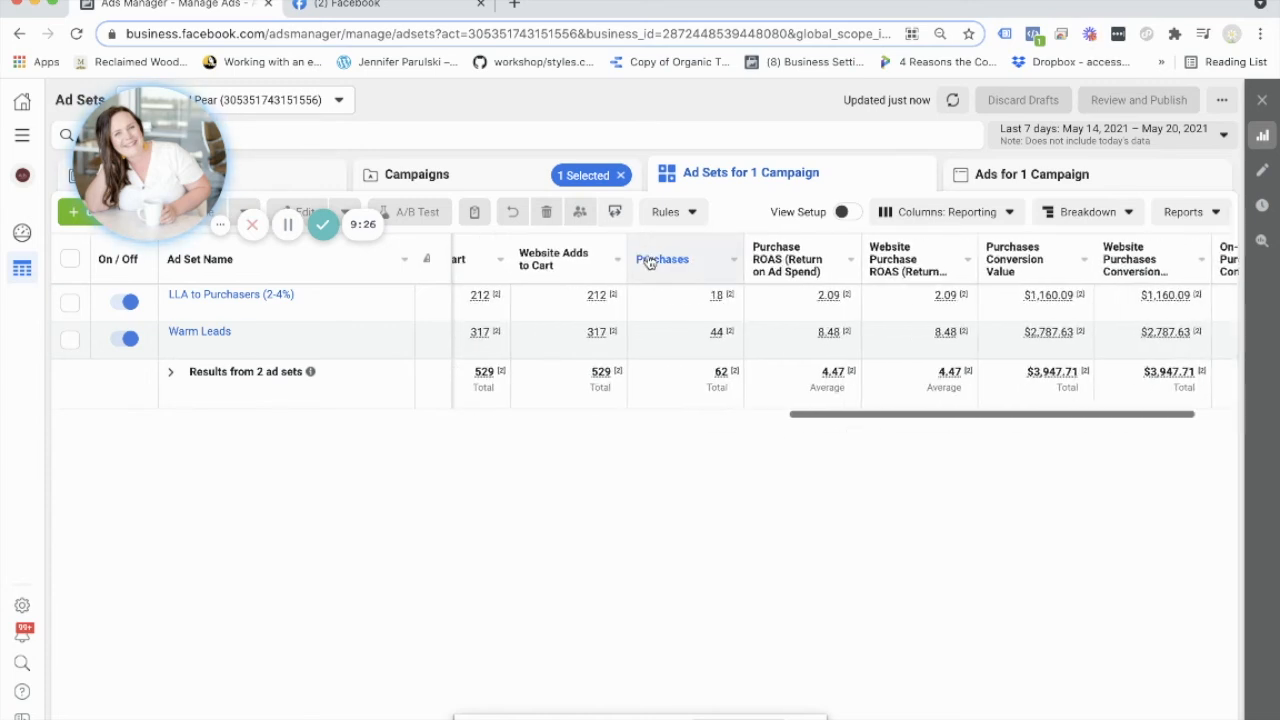